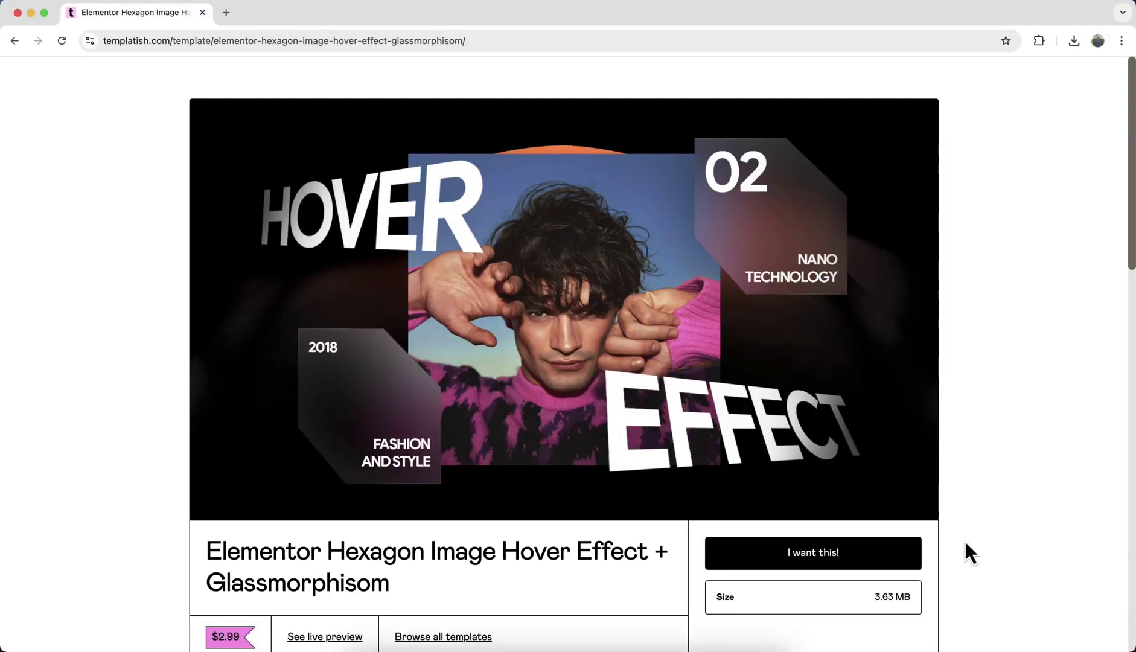
{"action": "scroll", "coordinate": [966, 542], "scroll_direction": "down", "scroll_amount": 2}
{"action": "scroll", "coordinate": [966, 543], "scroll_direction": "down", "scroll_amount": 3}
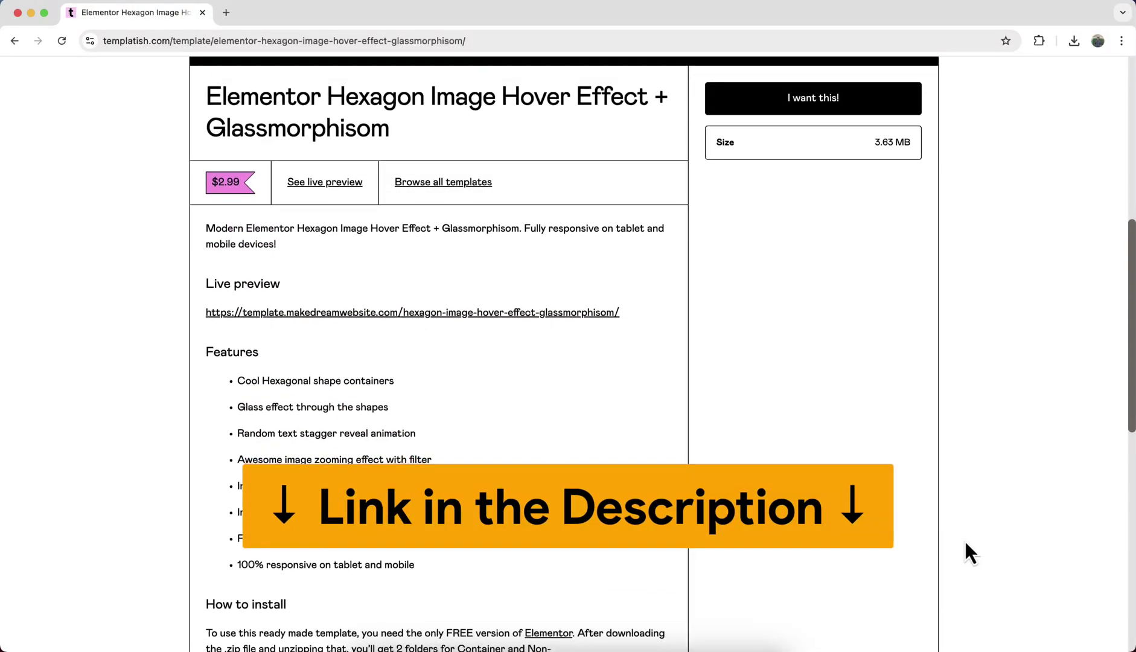
{"action": "scroll", "coordinate": [966, 542], "scroll_direction": "up", "scroll_amount": 5}
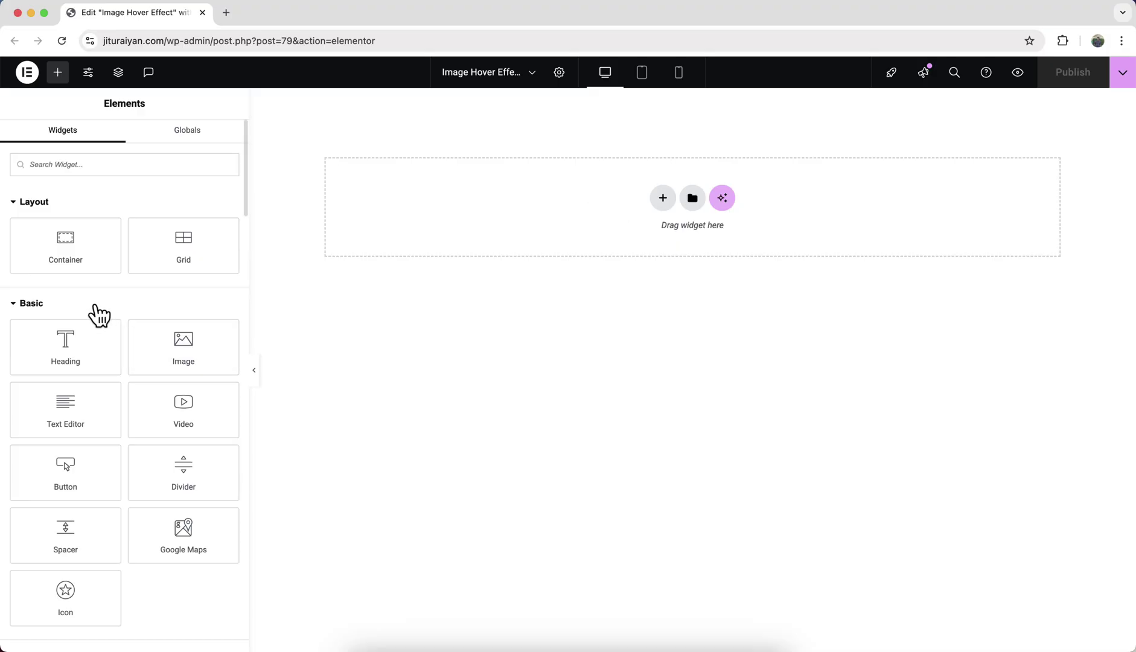
Add a container at the top of the page with a minimum height of 100 vh
{"action": "left_click_drag", "start_coordinate": [66, 242], "coordinate": [447, 172]}
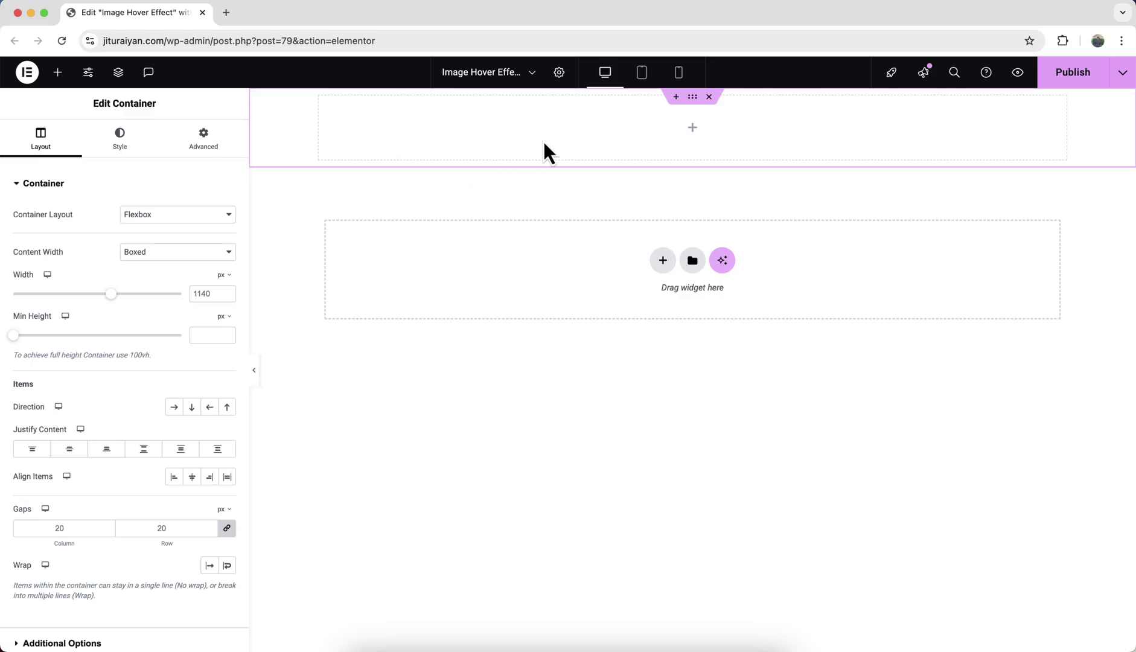
{"action": "left_click", "coordinate": [225, 316]}
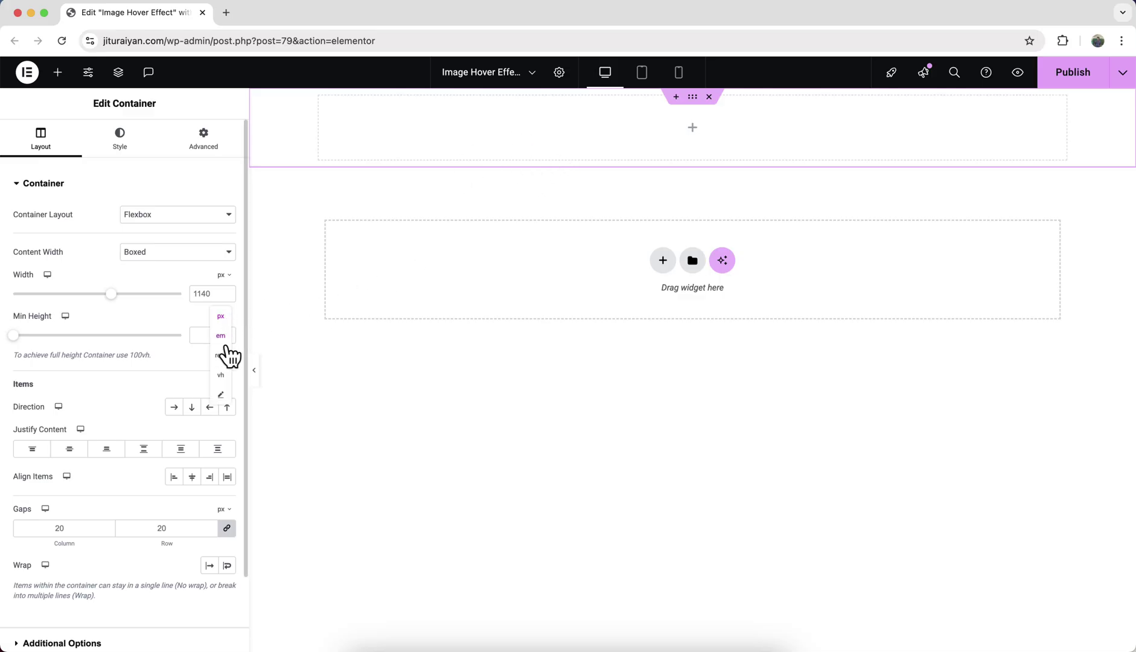
{"action": "left_click", "coordinate": [221, 356]}
{"action": "left_click", "coordinate": [205, 335]}
{"action": "type", "text": "1"}
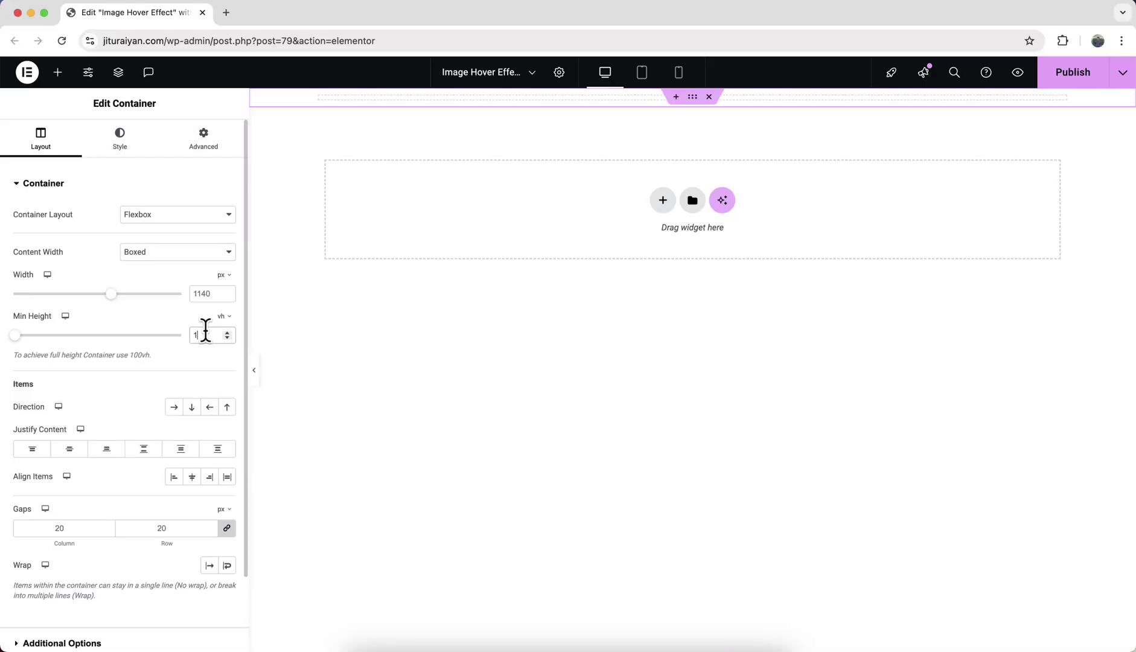
{"action": "type", "text": "00"}
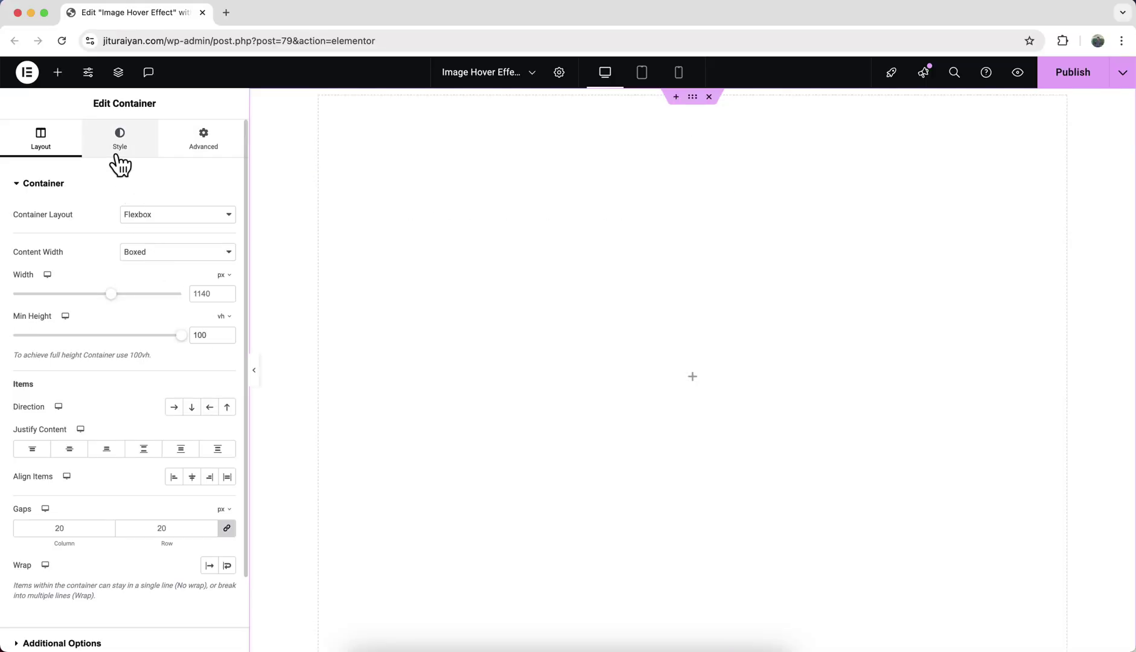
Give the container a Classic background in a near-white colour
{"action": "left_click", "coordinate": [119, 142]}
{"action": "left_click", "coordinate": [174, 243]}
{"action": "left_click", "coordinate": [227, 269]}
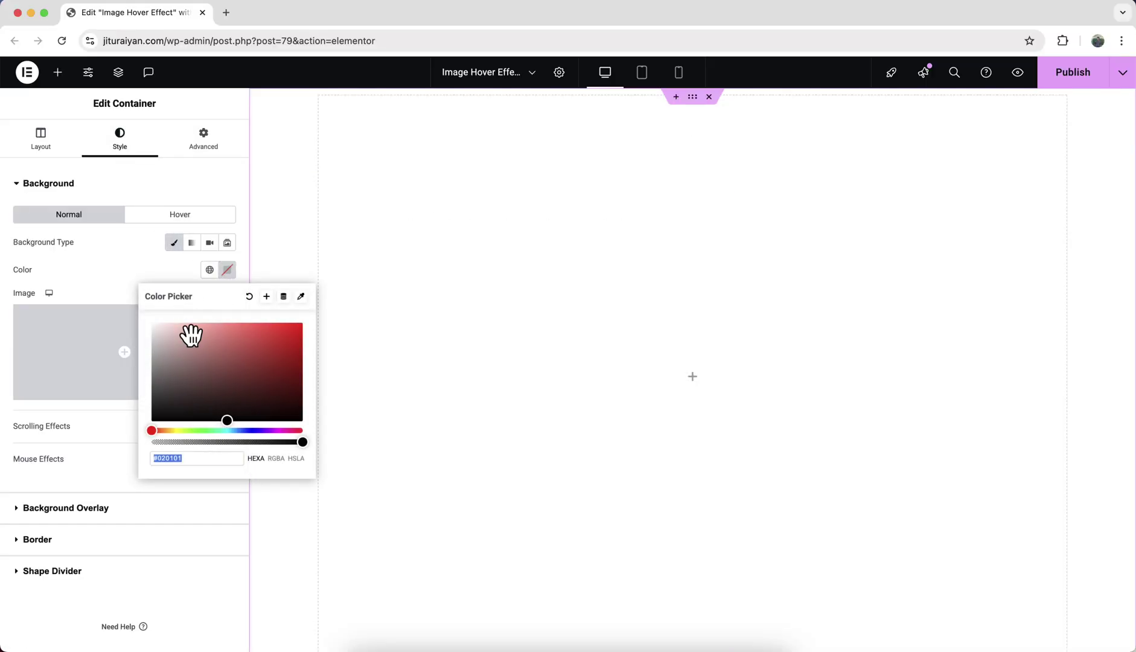
{"action": "left_click_drag", "start_coordinate": [170, 439], "coordinate": [176, 435]}
{"action": "left_click", "coordinate": [160, 332]}
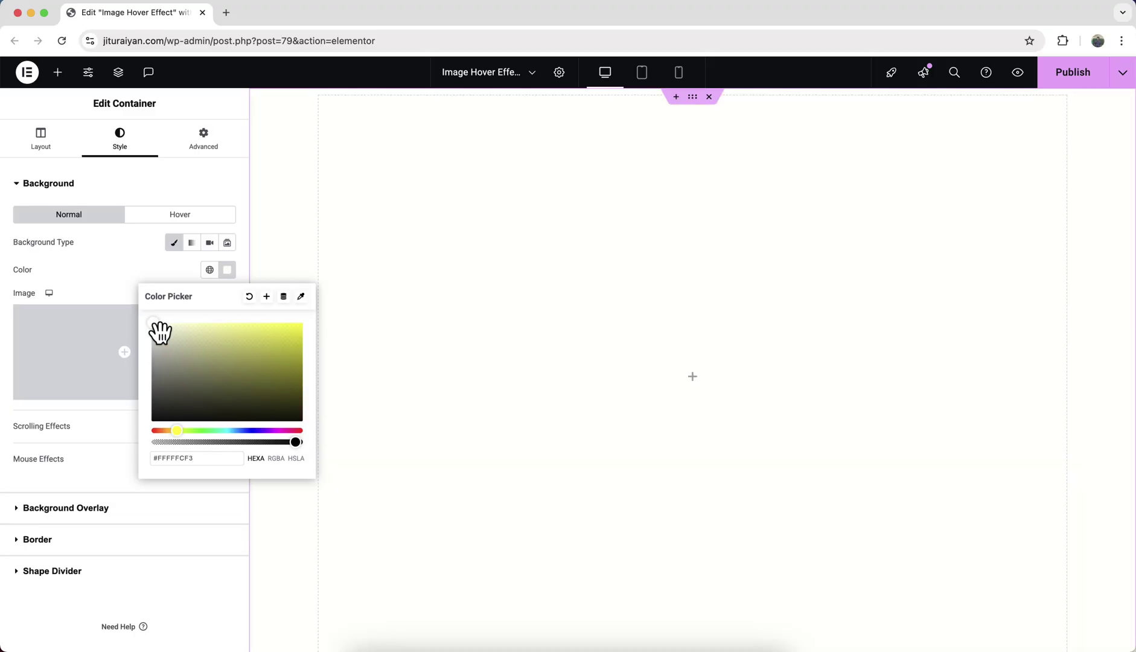
{"action": "left_click", "coordinate": [131, 260]}
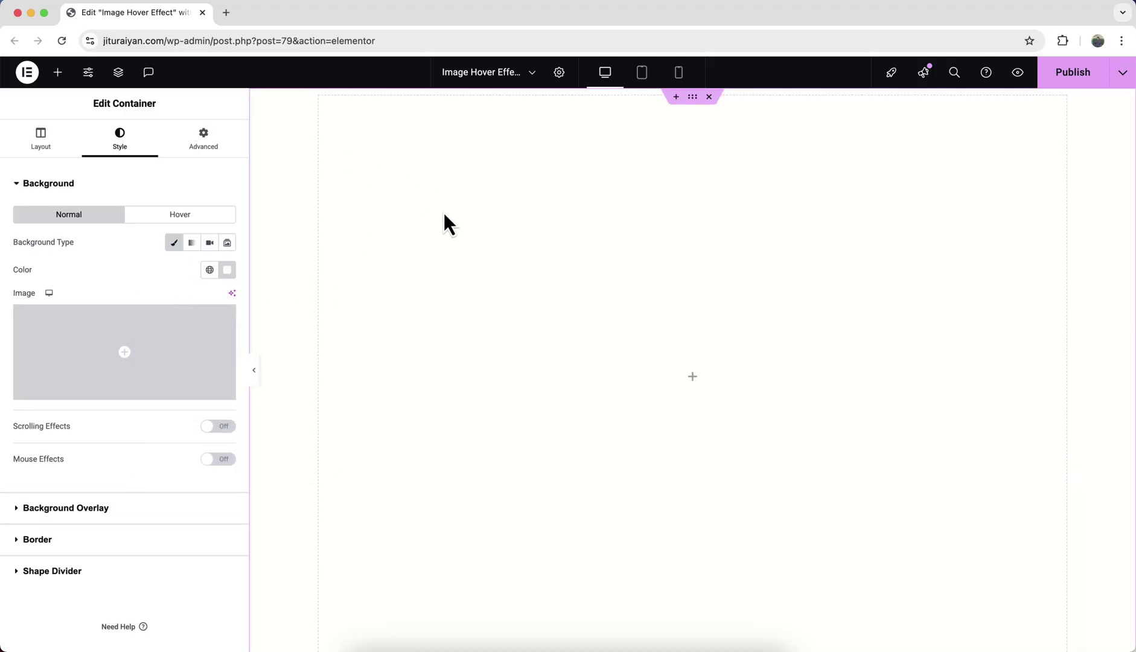
{"action": "left_click", "coordinate": [57, 72]}
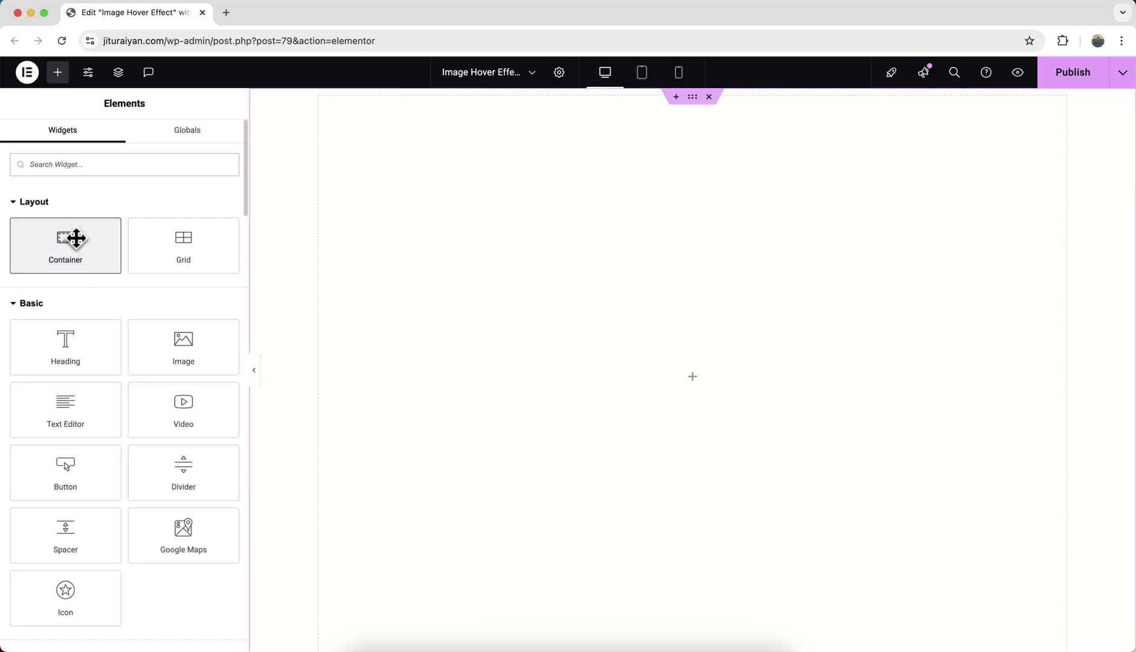
Nest a 360 px wide container inside the section with overflow hidden and zero padding
{"action": "left_click_drag", "start_coordinate": [76, 238], "coordinate": [380, 173]}
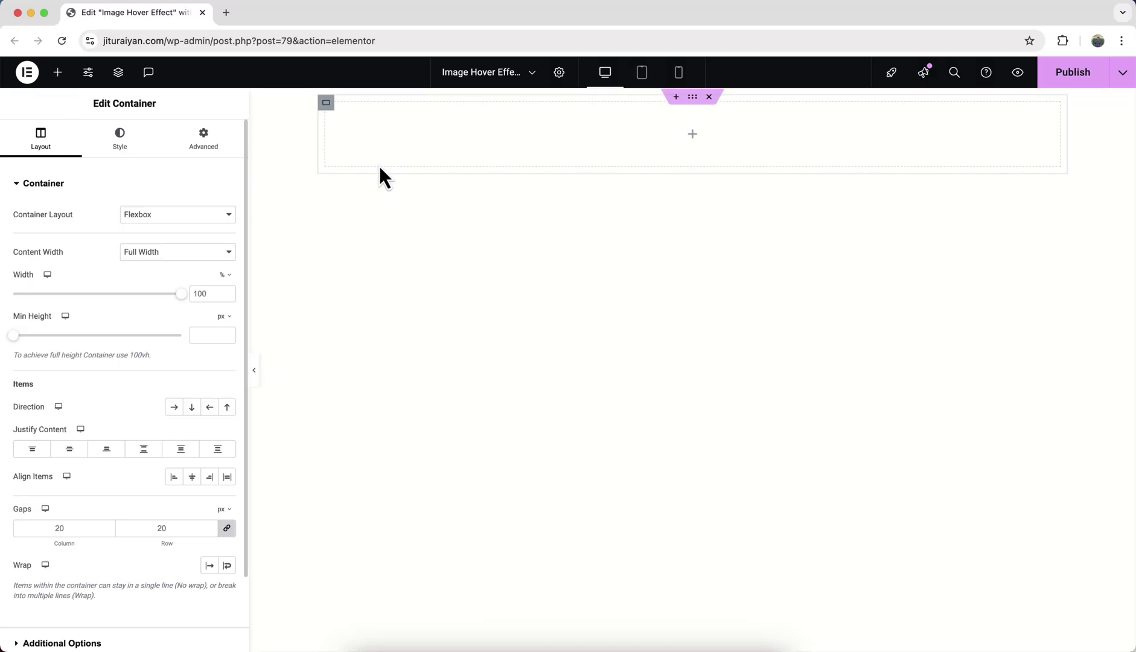
{"action": "left_click", "coordinate": [224, 285]}
{"action": "type", "text": "360"}
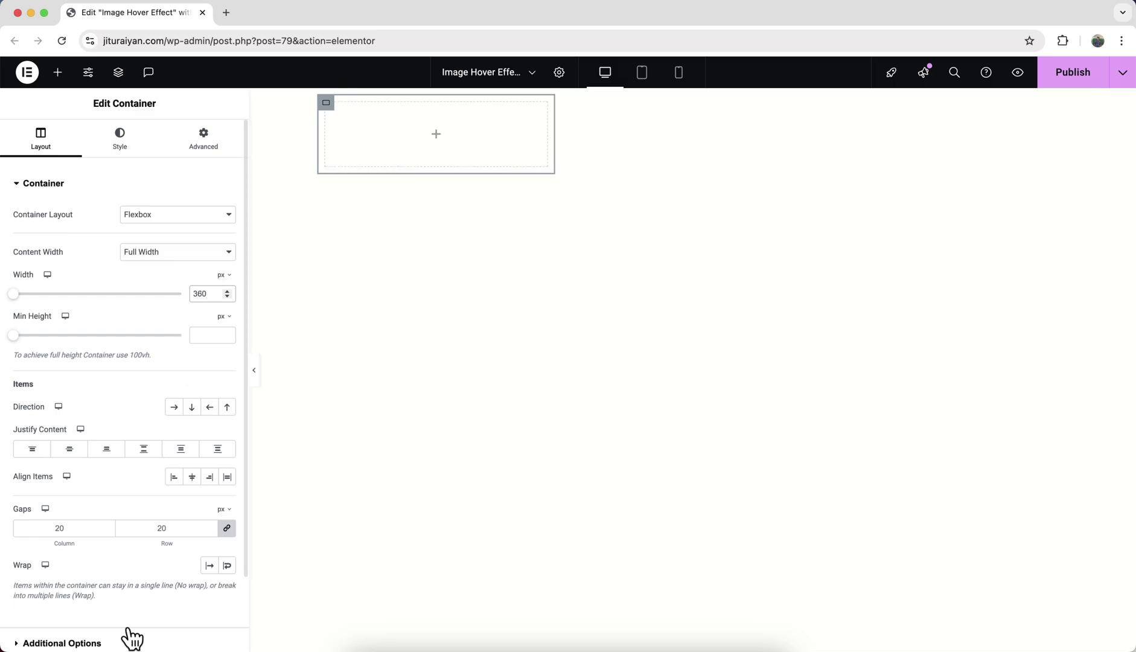
{"action": "left_click", "coordinate": [125, 641]}
{"action": "left_click", "coordinate": [153, 238]}
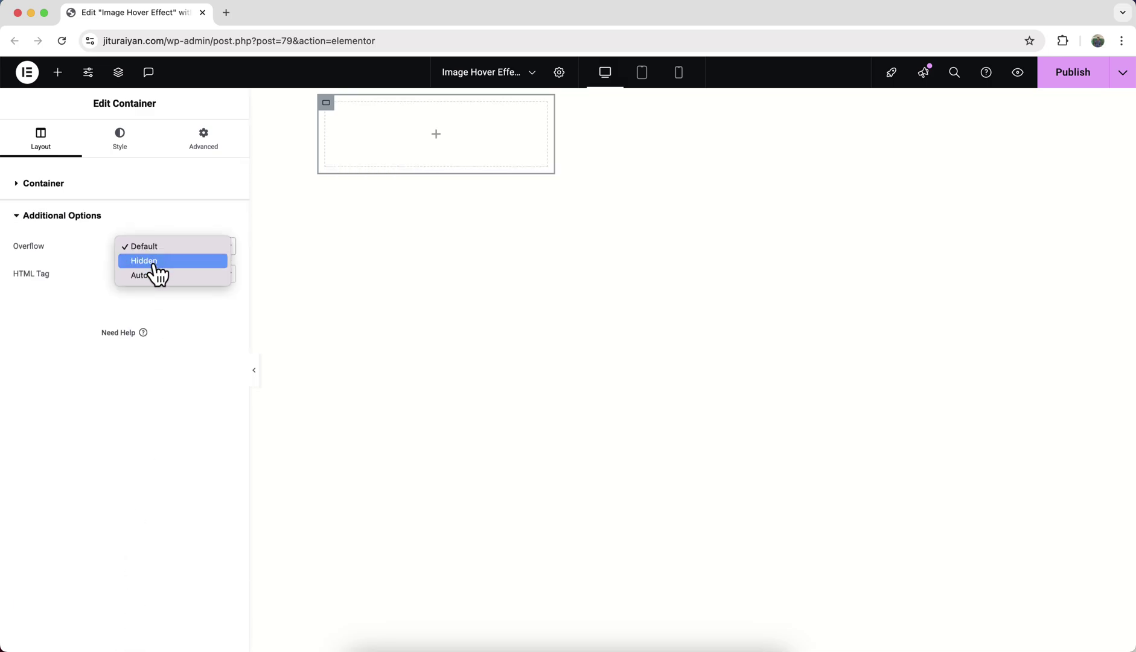
{"action": "left_click", "coordinate": [153, 264]}
{"action": "mouse_move", "coordinate": [329, 185]}
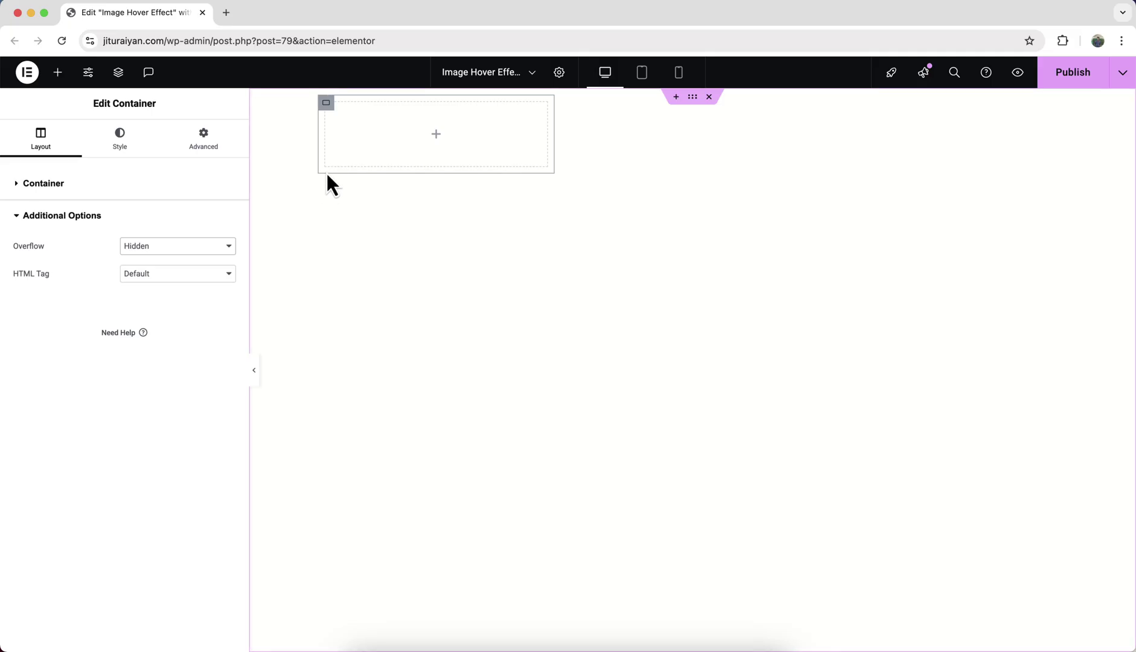
{"action": "left_click", "coordinate": [203, 139]}
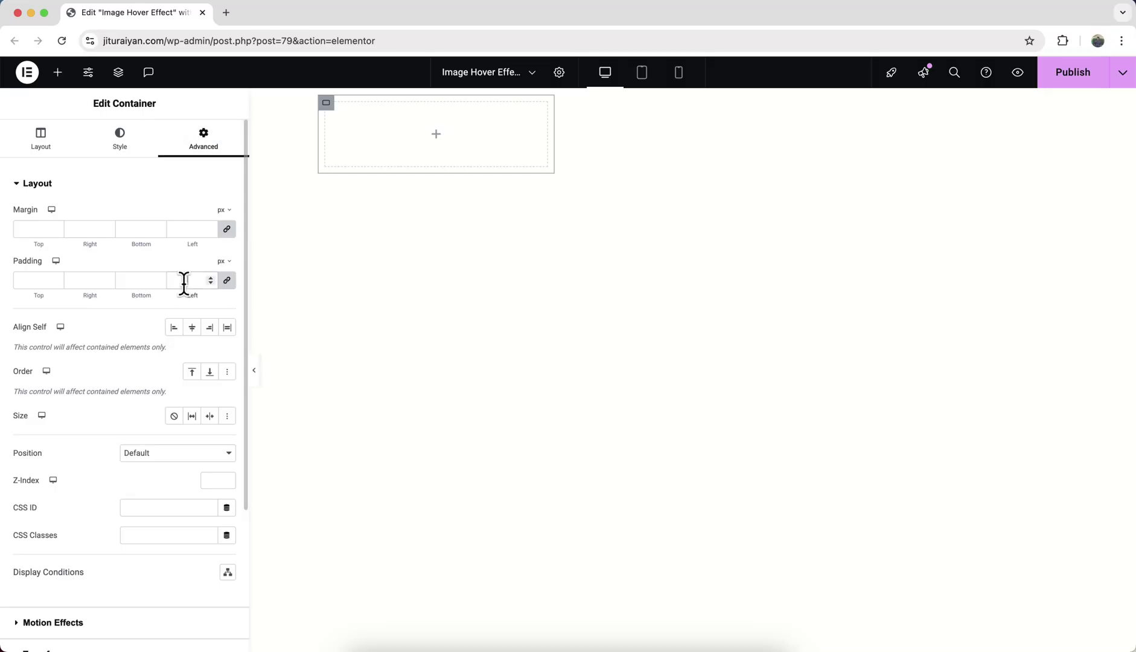
{"action": "type", "text": "0"}
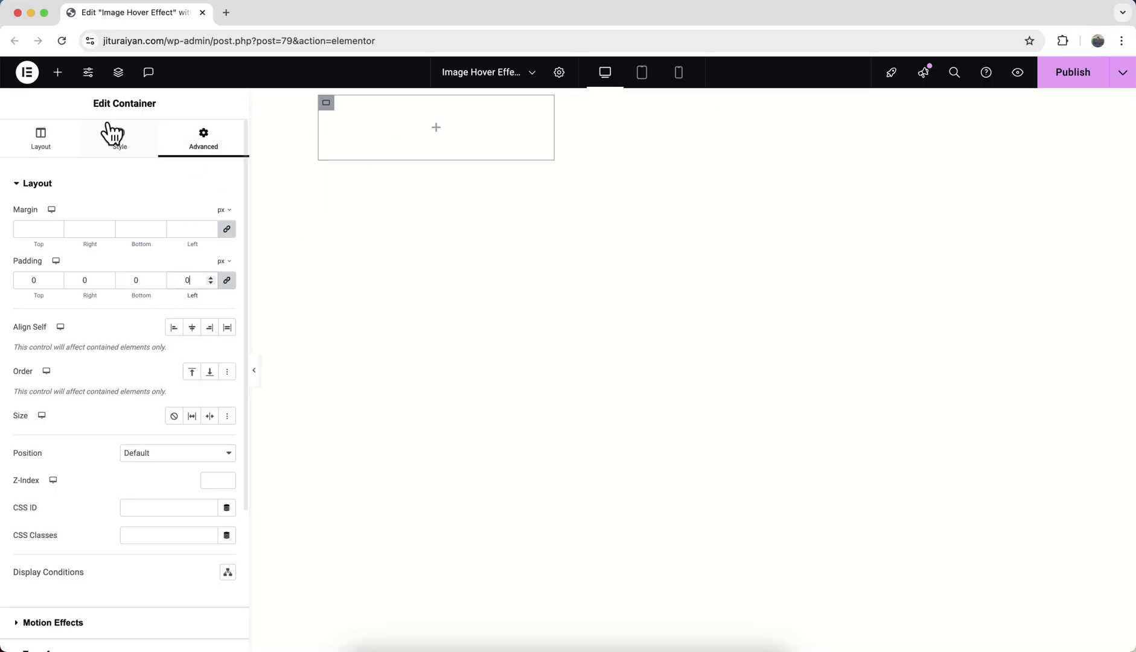
{"action": "left_click", "coordinate": [58, 74]}
Fill the container with the pink-sweater portrait from the Media Library, linked to a custom URL
{"action": "left_click_drag", "start_coordinate": [160, 347], "coordinate": [391, 107]}
{"action": "left_click", "coordinate": [183, 256]}
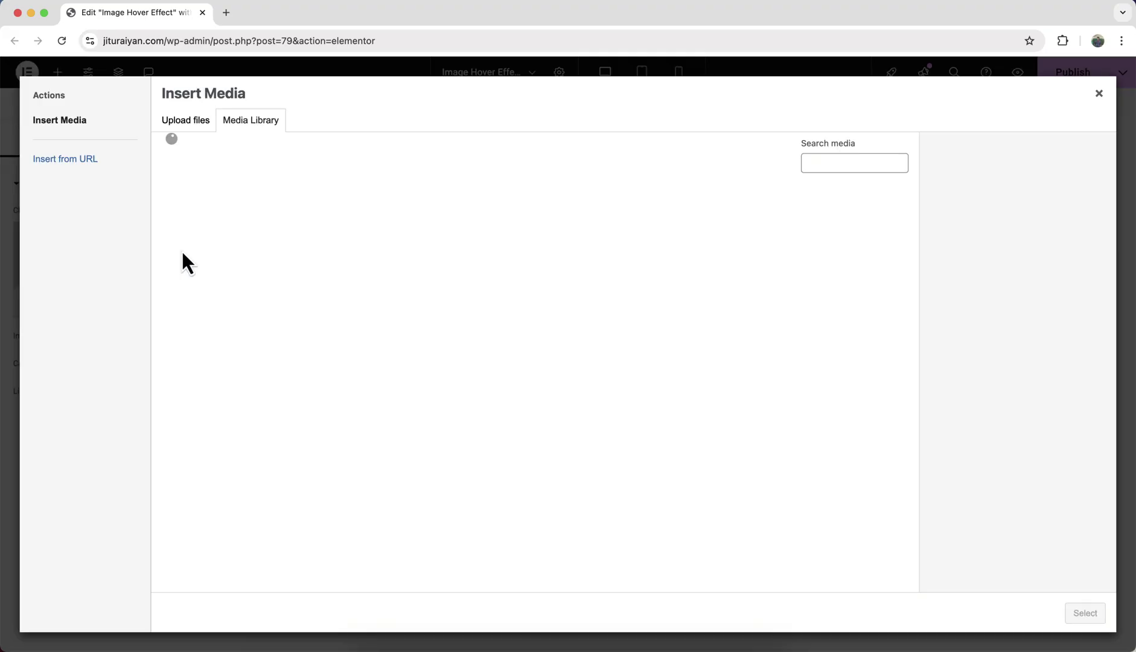
{"action": "left_click", "coordinate": [200, 257]}
{"action": "left_click", "coordinate": [1085, 613]}
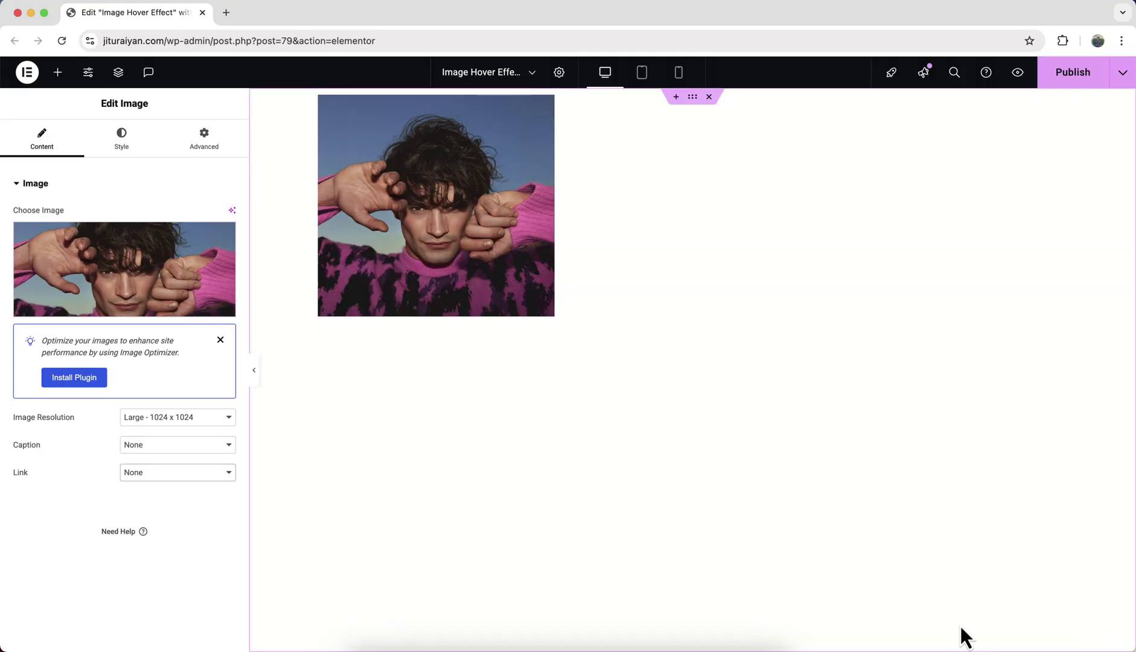
{"action": "left_click", "coordinate": [219, 484]}
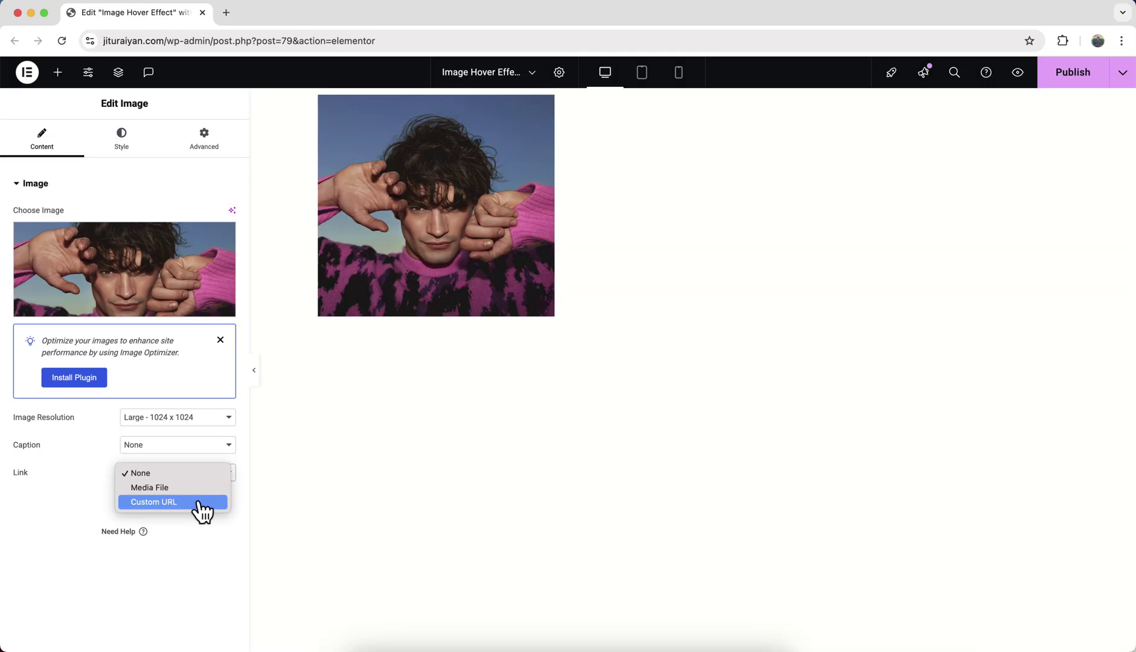
{"action": "left_click", "coordinate": [199, 500]}
{"action": "type", "text": "https://example.com"}
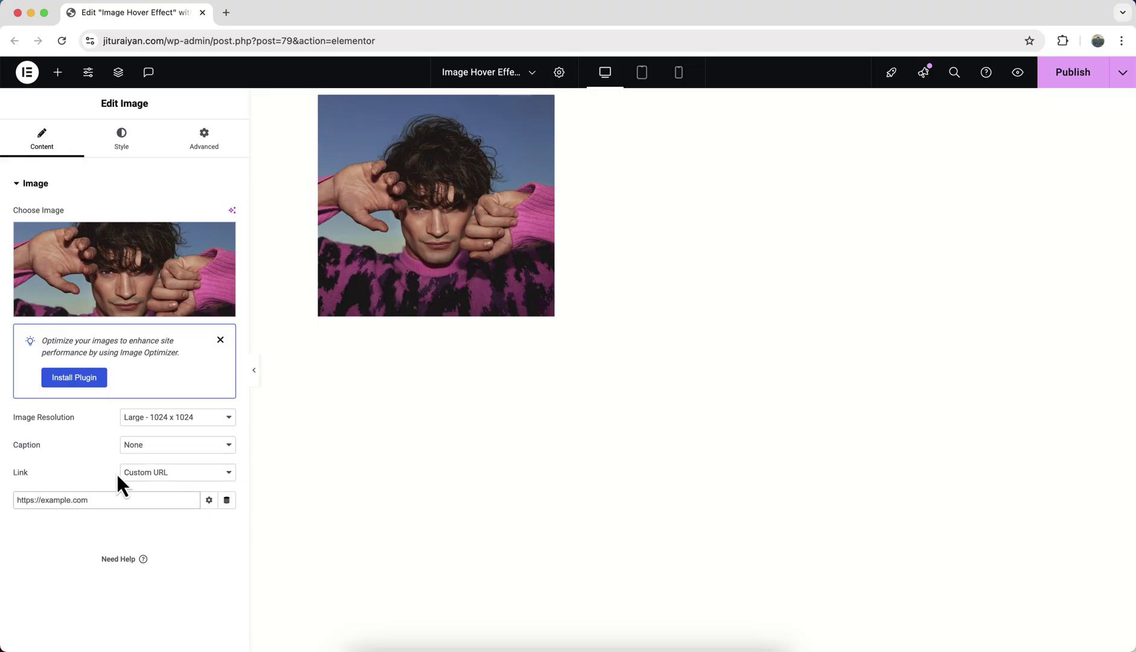
Style the image with a percent-based height and cover object fit
{"action": "left_click", "coordinate": [119, 137]}
{"action": "left_click", "coordinate": [213, 255]}
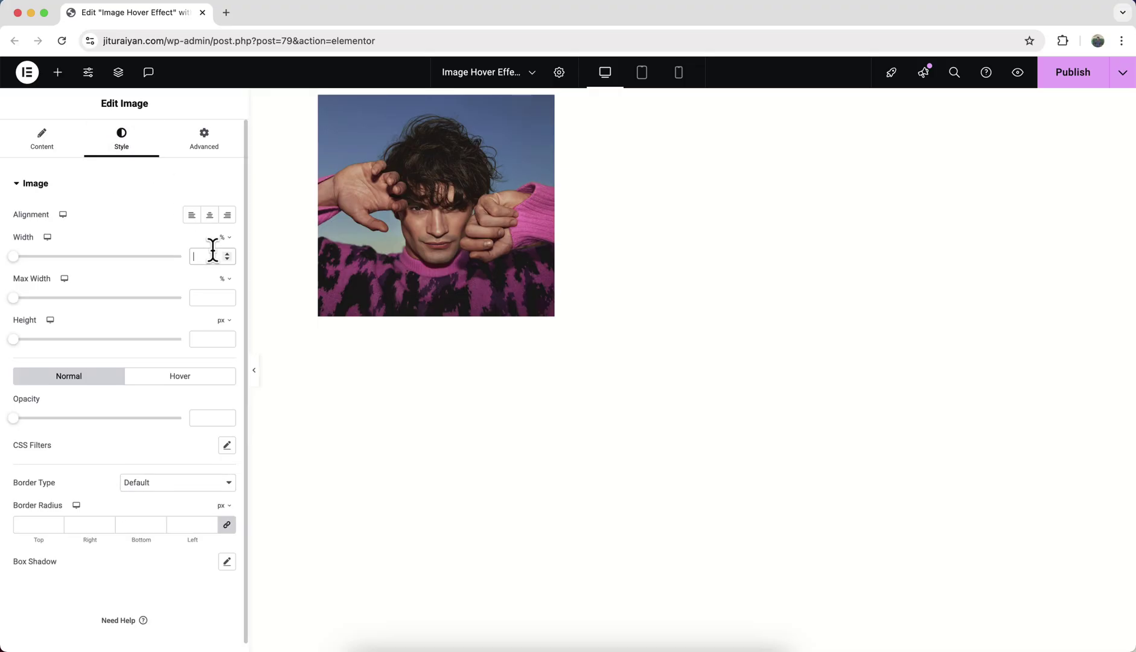
{"action": "type", "text": "100"}
{"action": "left_click", "coordinate": [227, 322]}
{"action": "left_click", "coordinate": [213, 348]}
{"action": "left_click", "coordinate": [204, 337]}
{"action": "type", "text": "10"}
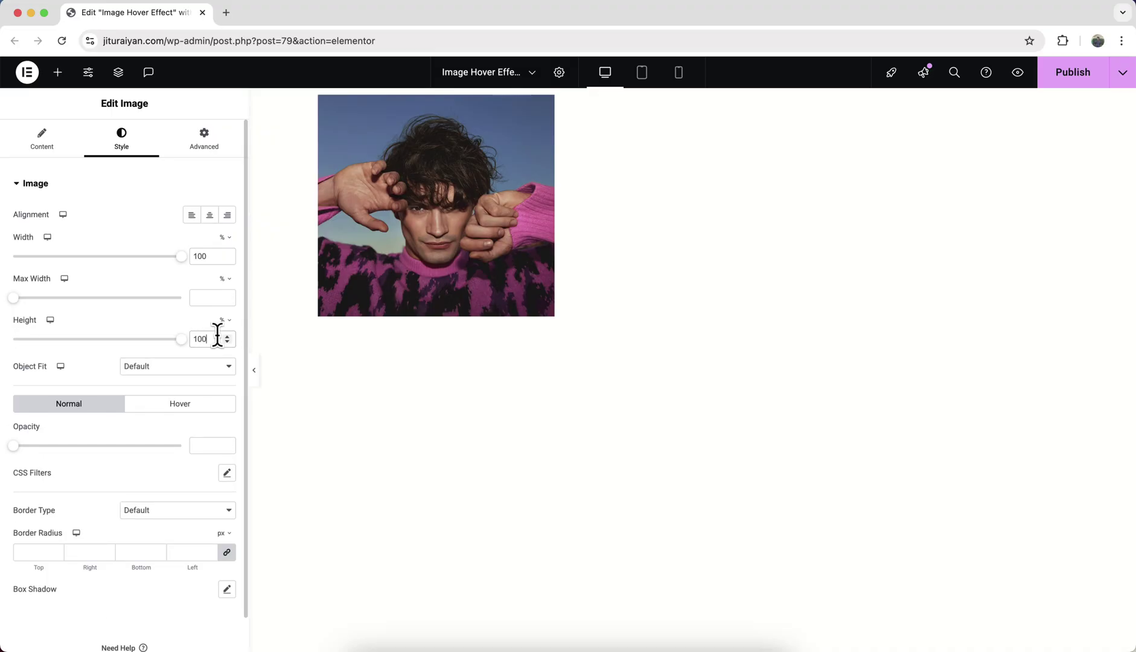
{"action": "left_click", "coordinate": [199, 373]}
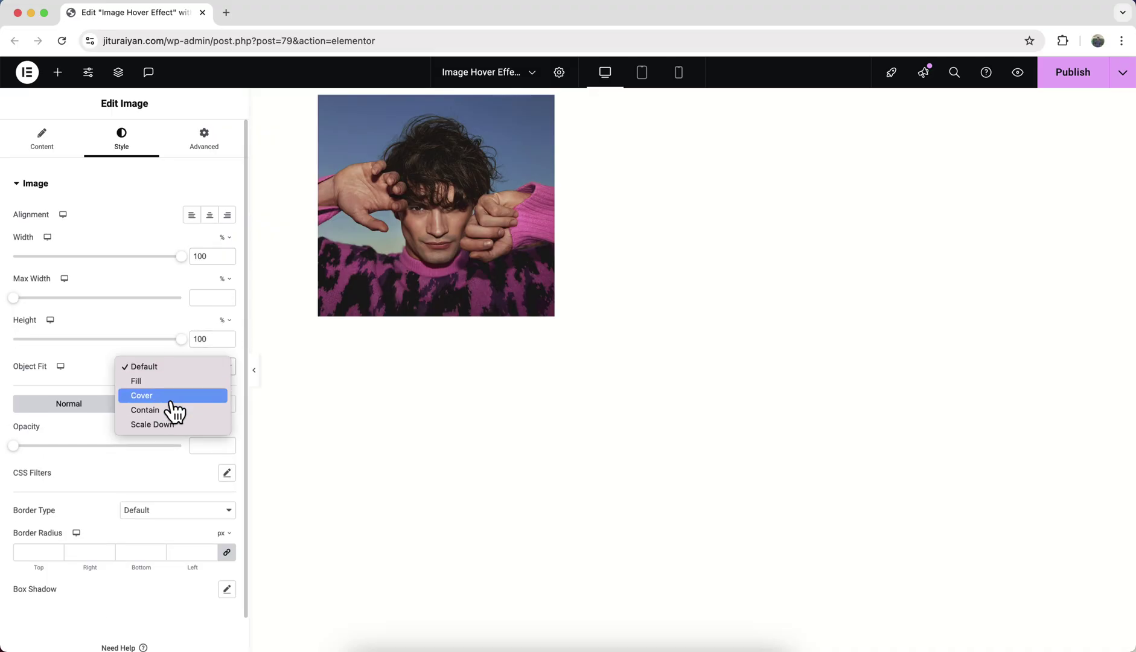
{"action": "key", "text": "Escape"}
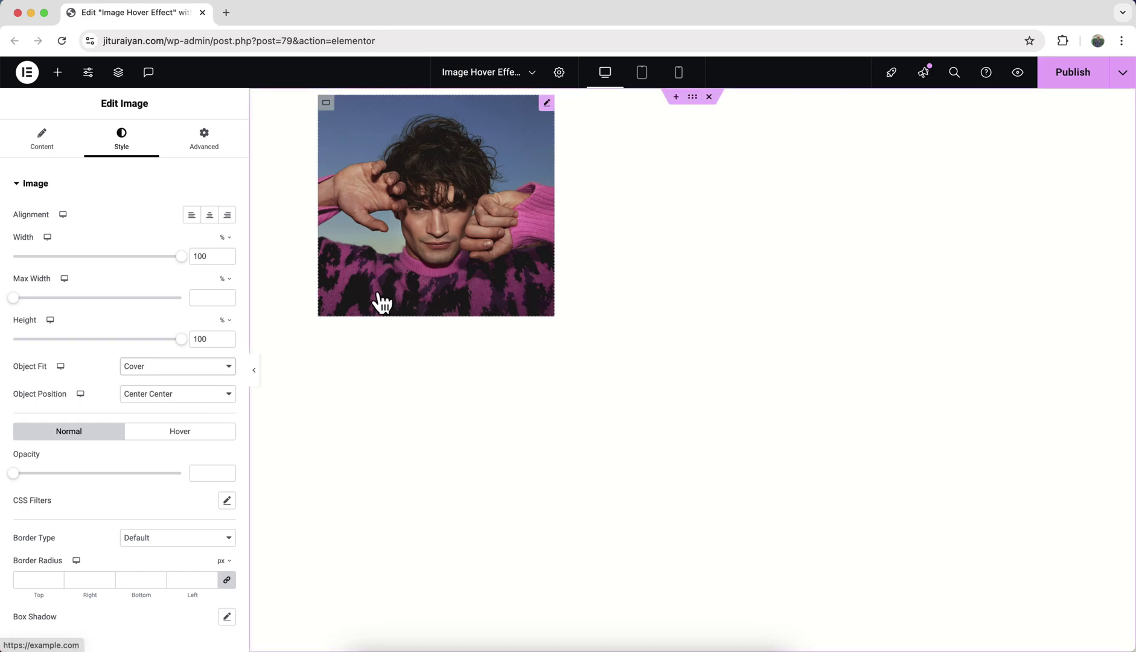
Set the image's Advanced width to a custom 360 px
{"action": "left_click", "coordinate": [211, 144]}
{"action": "left_click", "coordinate": [185, 317]}
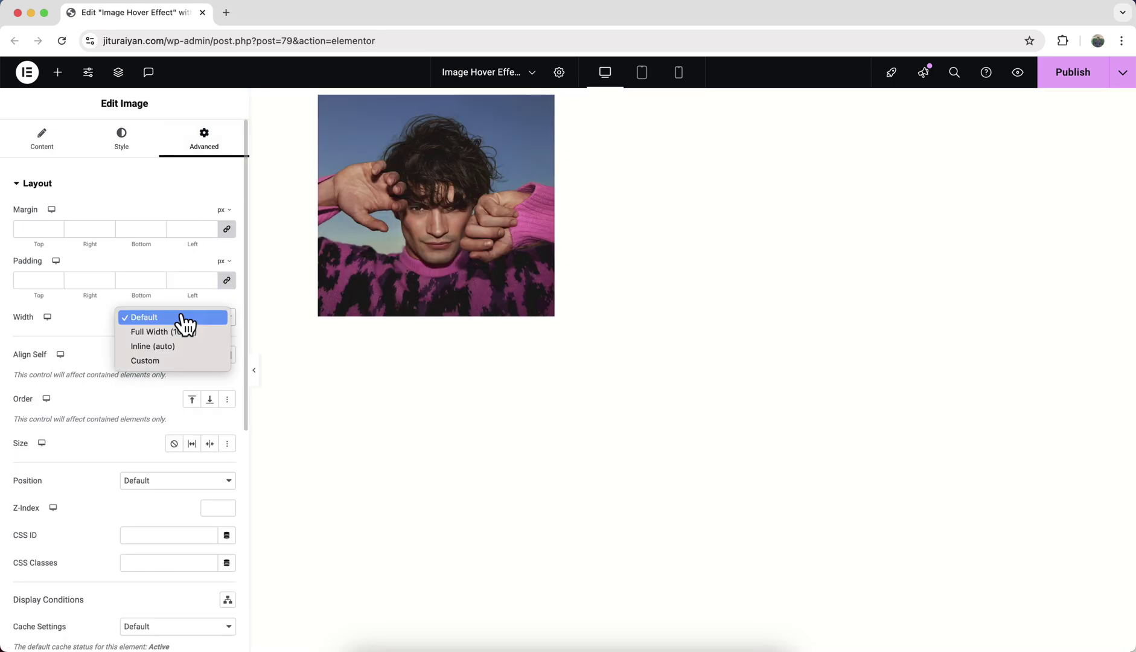
{"action": "left_click", "coordinate": [170, 367]}
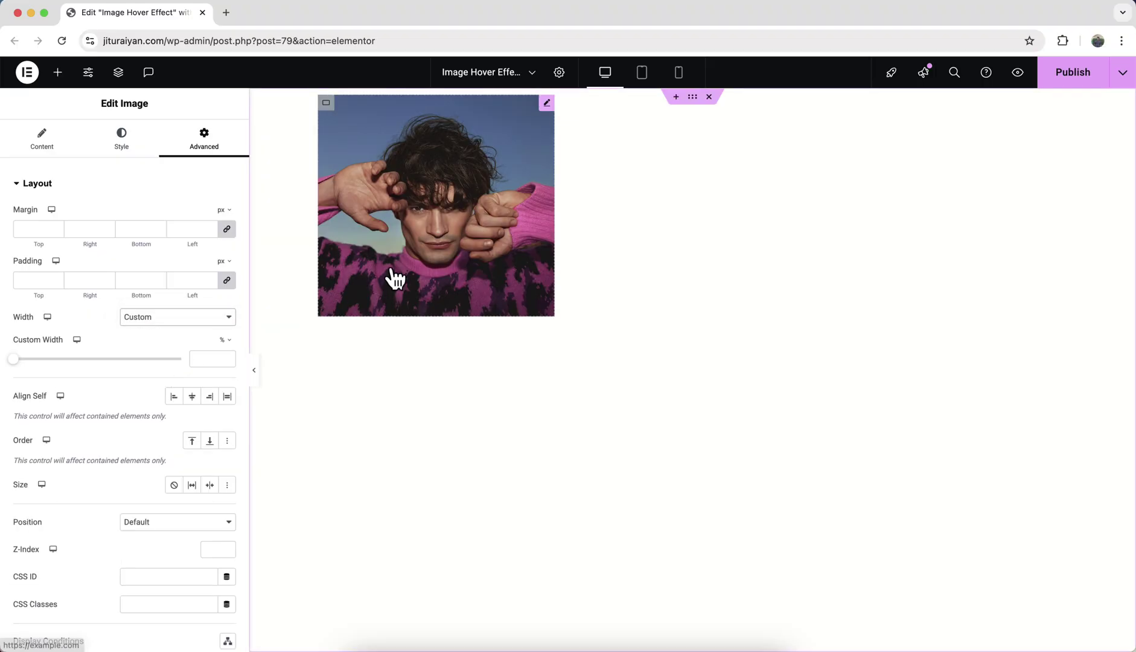
{"action": "mouse_move", "coordinate": [436, 205]}
{"action": "left_click", "coordinate": [227, 341]}
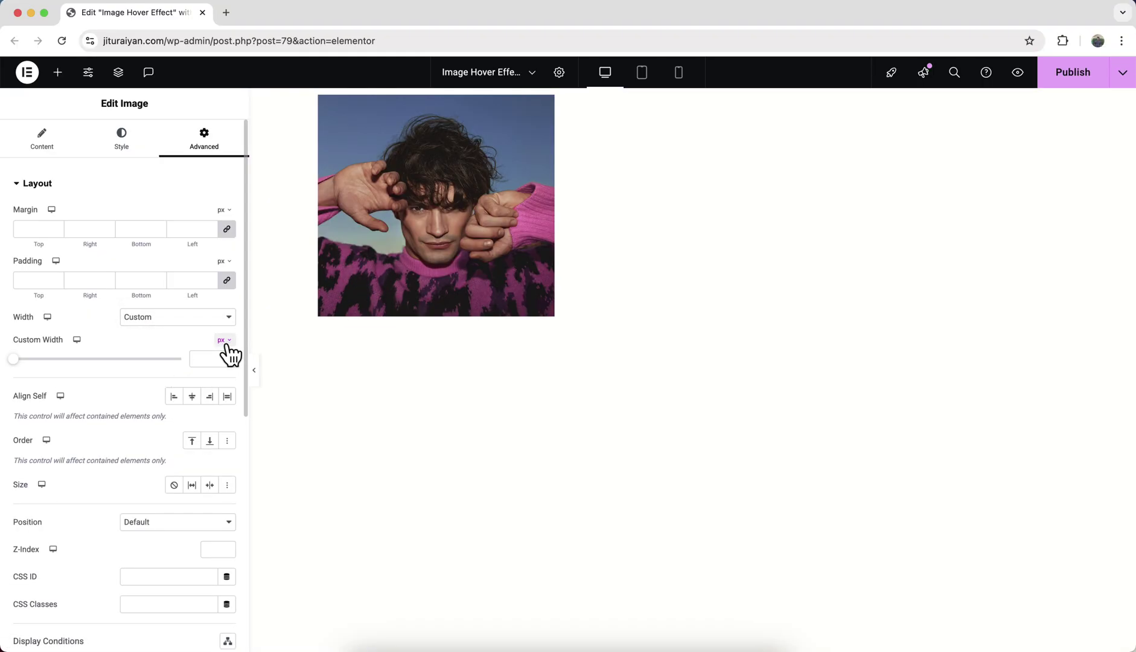
{"action": "type", "text": "360"}
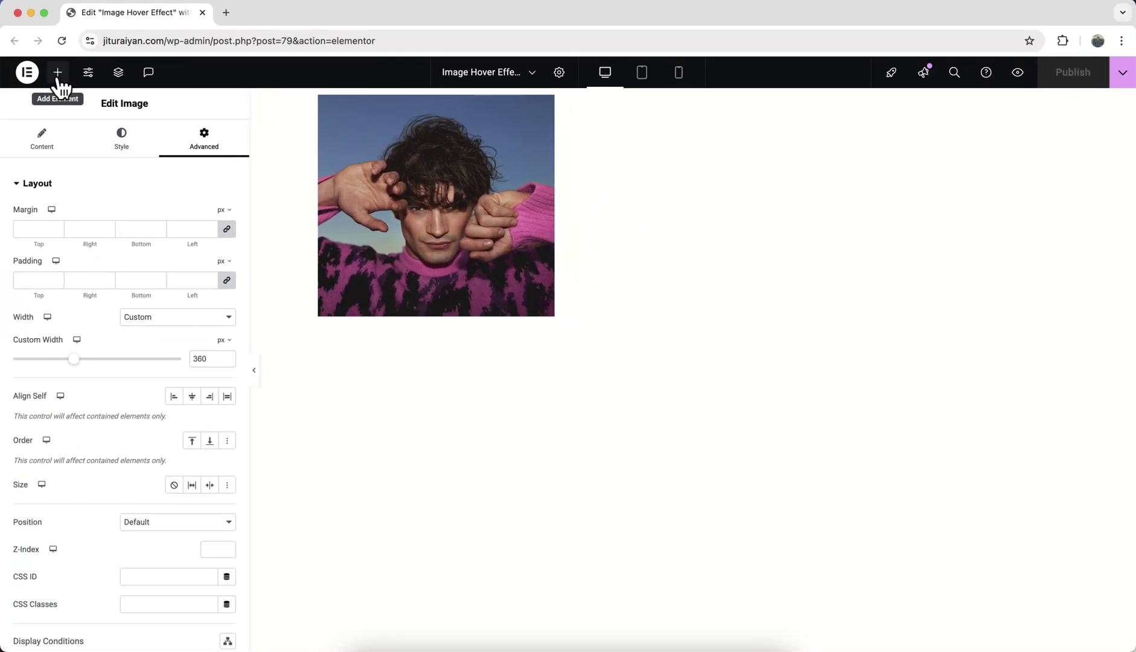
Add a container below the image and position it absolutely over the image's top-left
{"action": "left_click", "coordinate": [57, 72]}
{"action": "left_click_drag", "start_coordinate": [51, 226], "coordinate": [374, 262]}
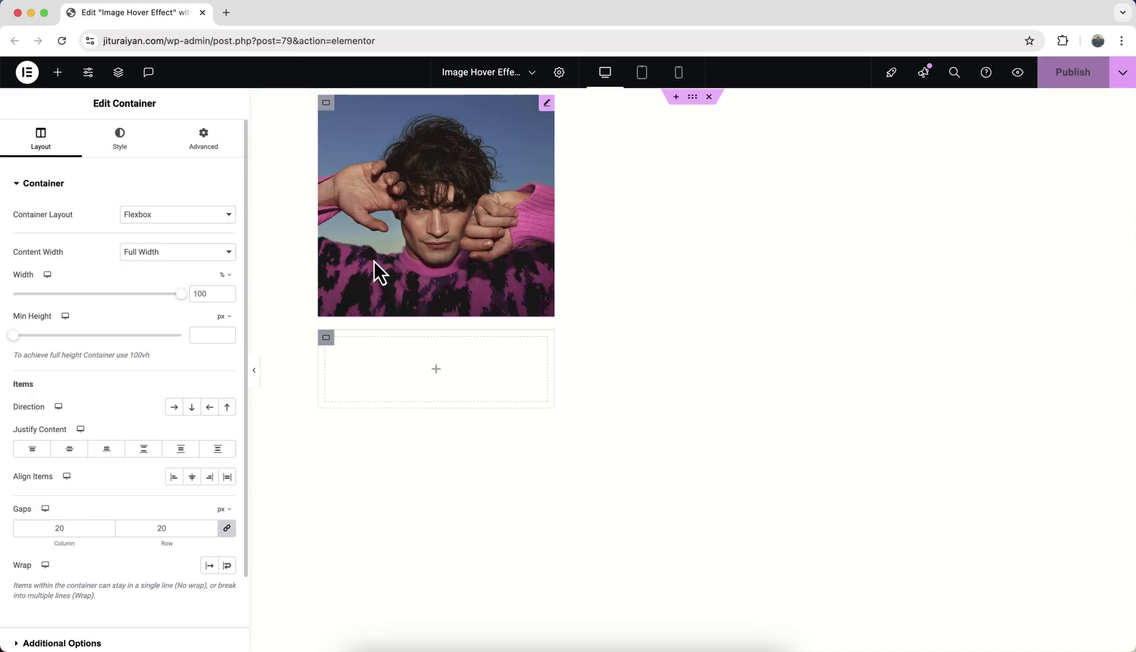
{"action": "right_click", "coordinate": [370, 364]}
{"action": "left_click", "coordinate": [426, 609]}
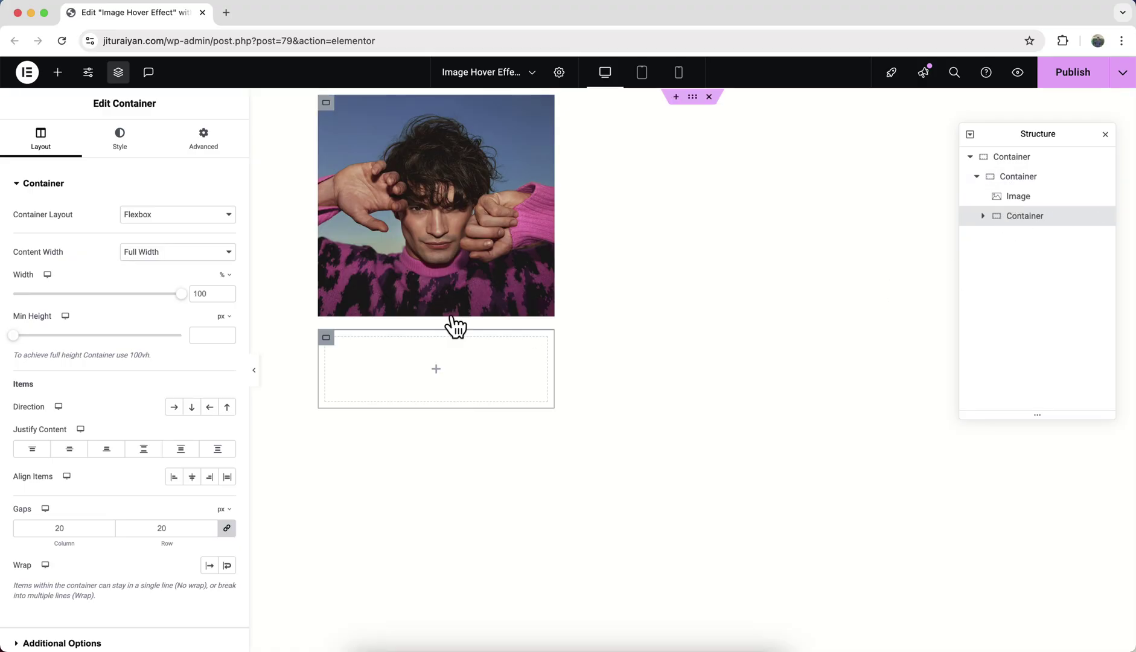
{"action": "left_click", "coordinate": [201, 142]}
{"action": "left_click", "coordinate": [158, 455]}
Make the overlay 50% wide and 50% tall with unlinked padding of 20, 4, 4, 20
{"action": "left_click", "coordinate": [44, 151]}
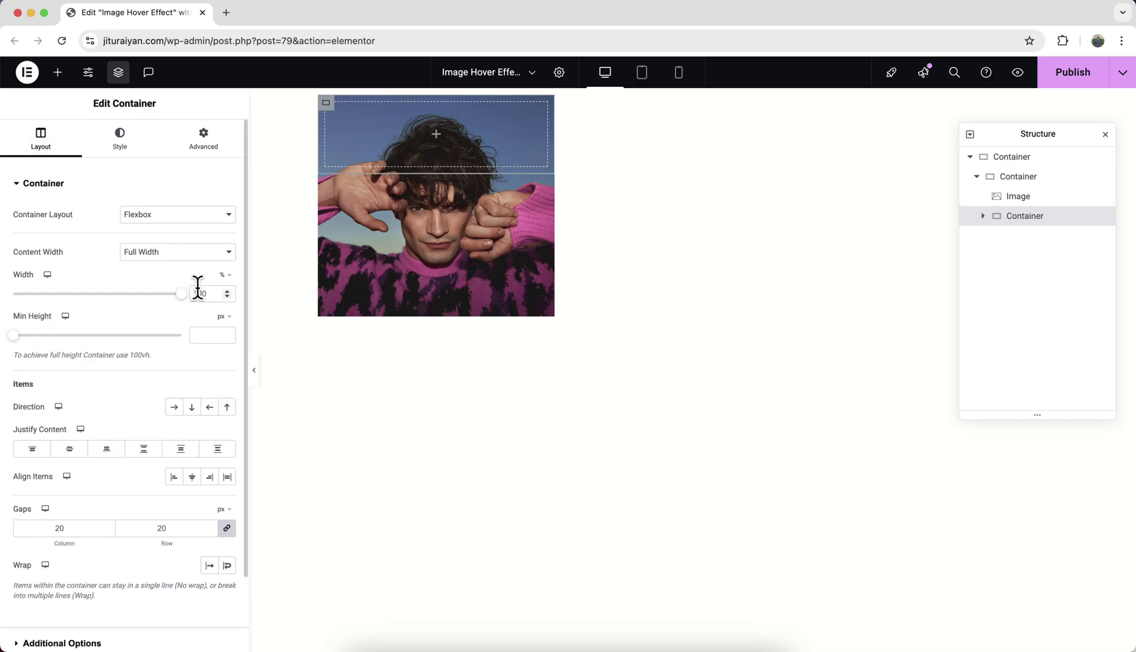
{"action": "type", "text": "50"}
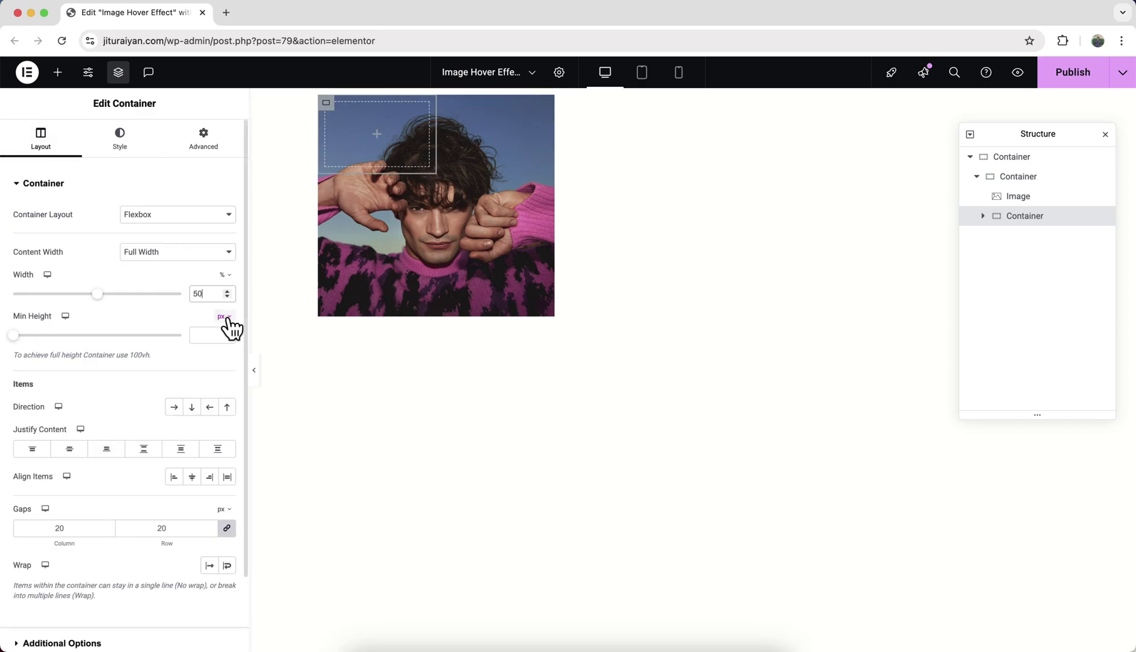
{"action": "left_click", "coordinate": [224, 317]}
{"action": "left_click", "coordinate": [221, 400]}
{"action": "left_click", "coordinate": [204, 335]}
{"action": "type", "text": "50%"}
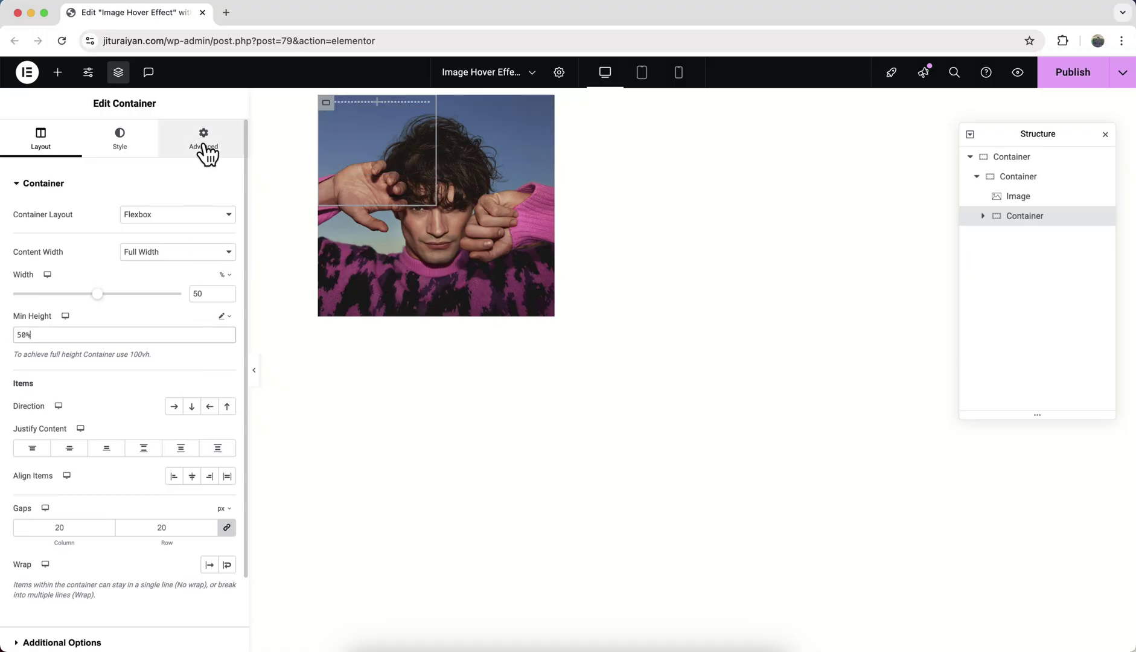
{"action": "left_click", "coordinate": [204, 140]}
{"action": "type", "text": "20"}
{"action": "left_click", "coordinate": [227, 280]}
{"action": "double_click", "coordinate": [102, 281]}
{"action": "type", "text": "44"}
{"action": "mouse_move", "coordinate": [387, 192]}
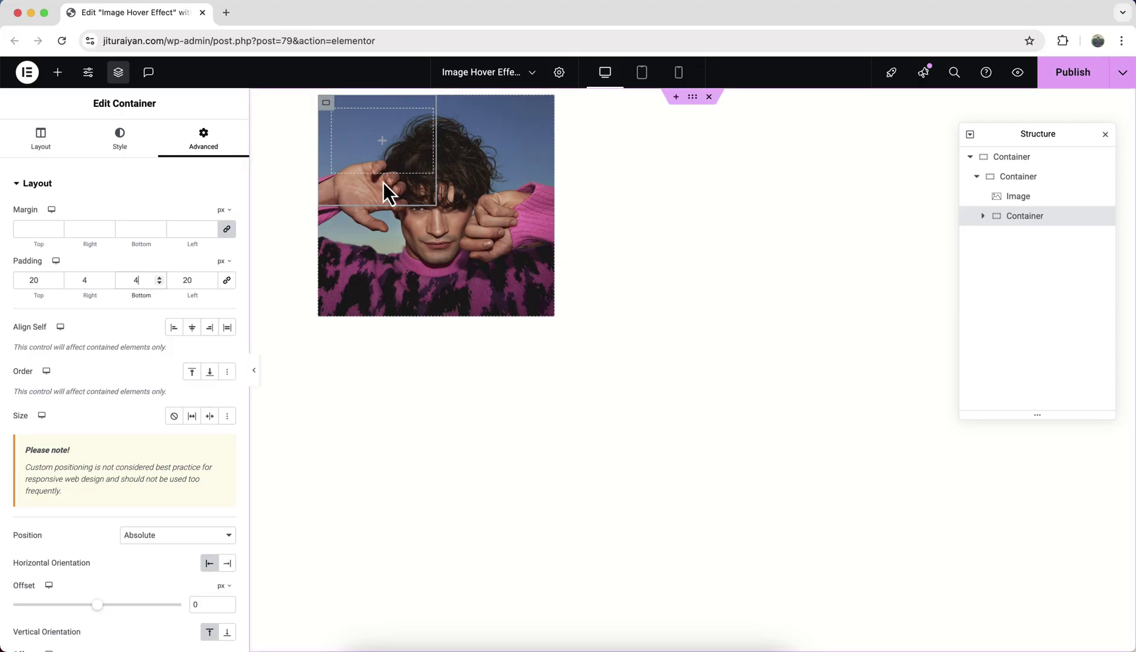
Nest a container in the overlay with a white Classic background at about 10% alpha
{"action": "left_click", "coordinate": [63, 80]}
{"action": "left_click_drag", "start_coordinate": [76, 241], "coordinate": [355, 158]}
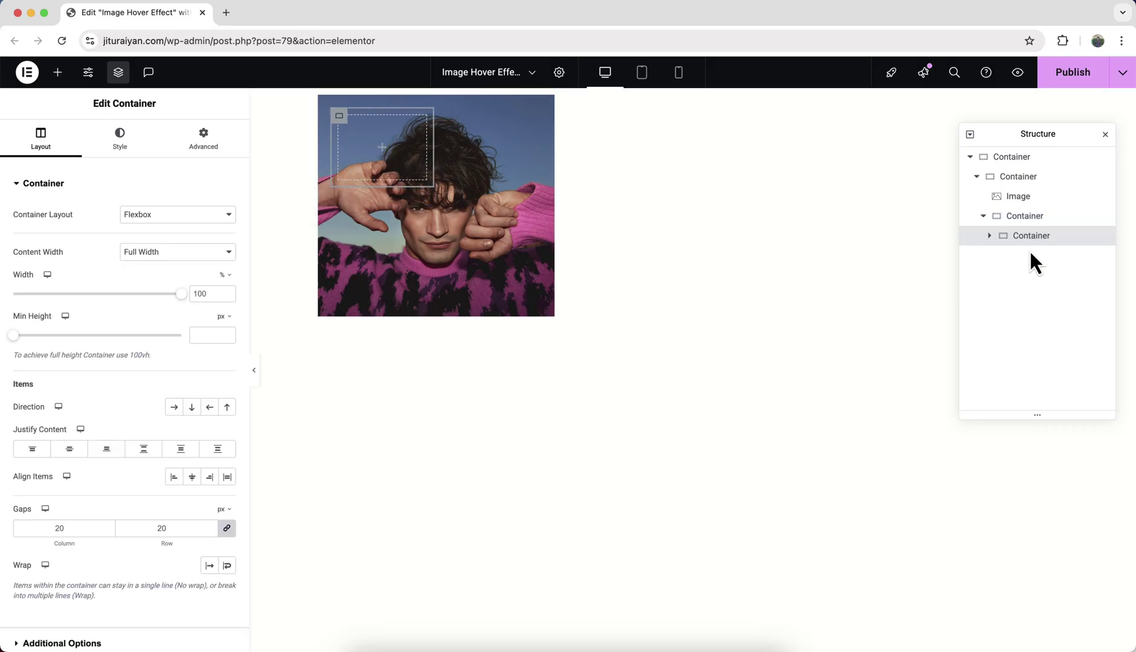
{"action": "mouse_move", "coordinate": [1025, 216]}
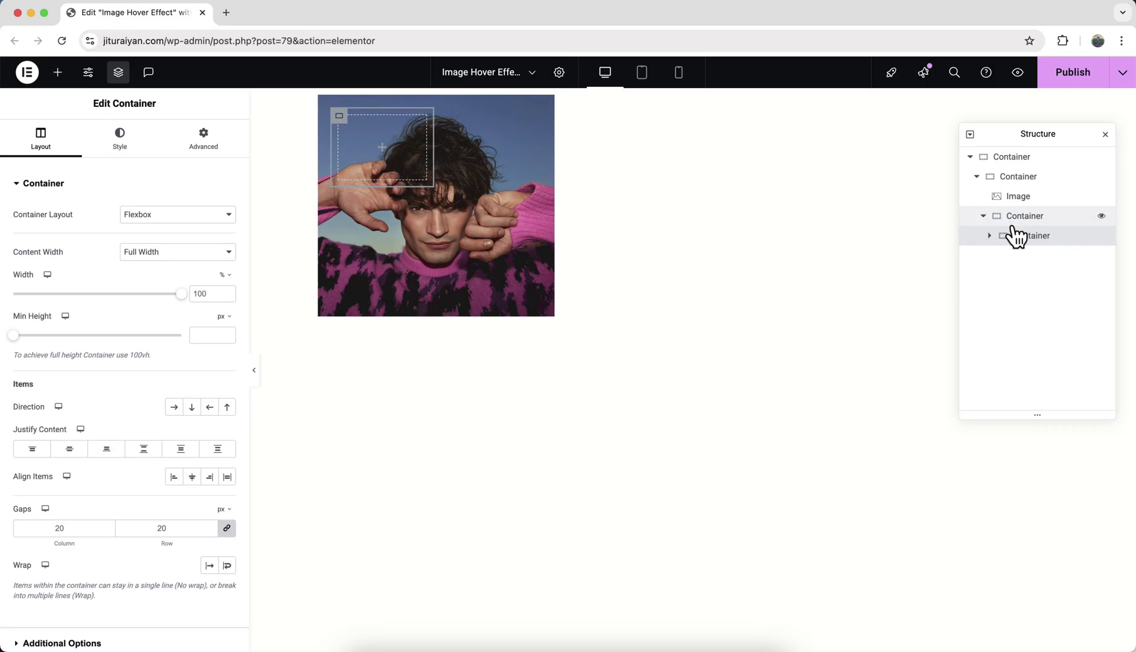
{"action": "left_click", "coordinate": [111, 142]}
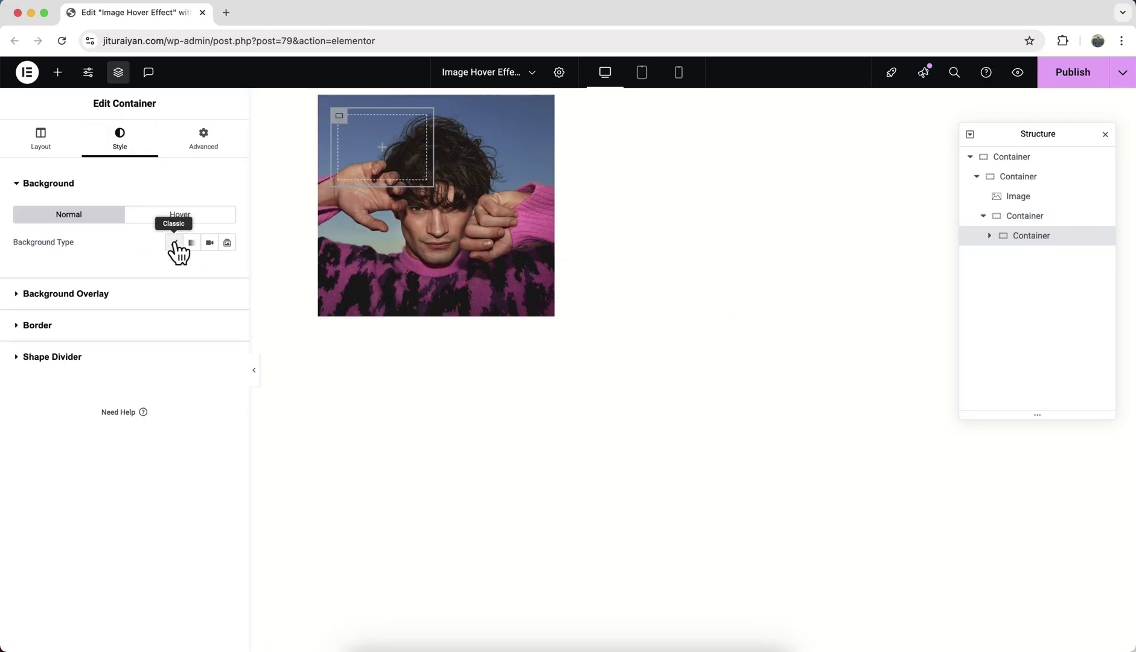
{"action": "left_click", "coordinate": [175, 245]}
{"action": "left_click", "coordinate": [229, 269]}
{"action": "left_click_drag", "start_coordinate": [190, 350], "coordinate": [127, 330]}
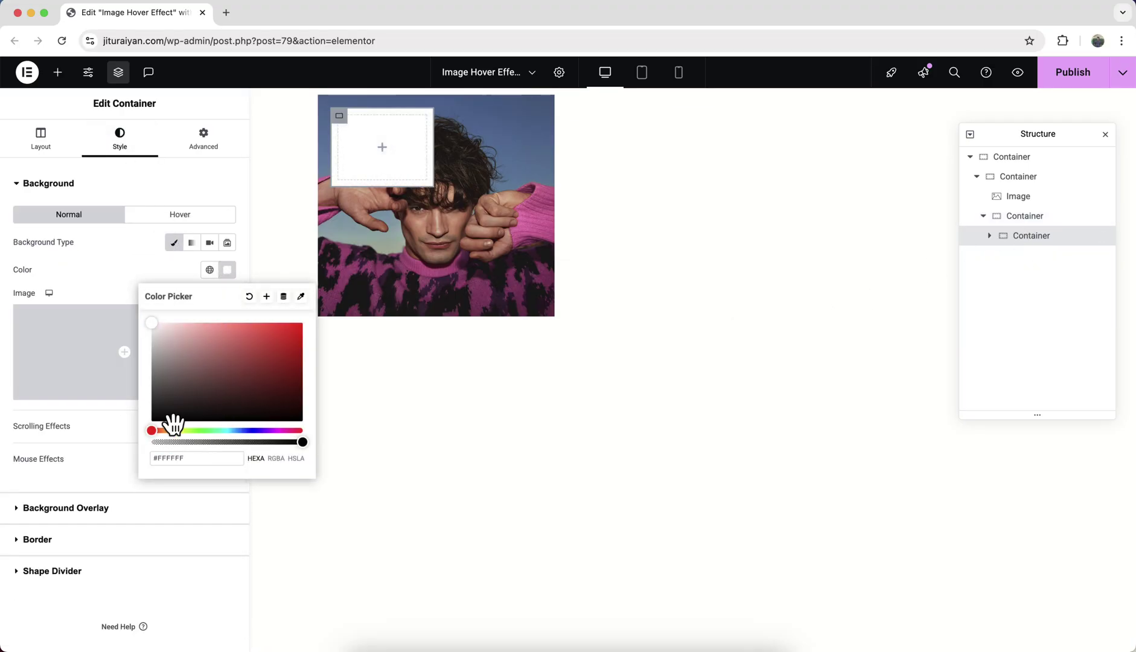
{"action": "left_click_drag", "start_coordinate": [177, 441], "coordinate": [177, 444]}
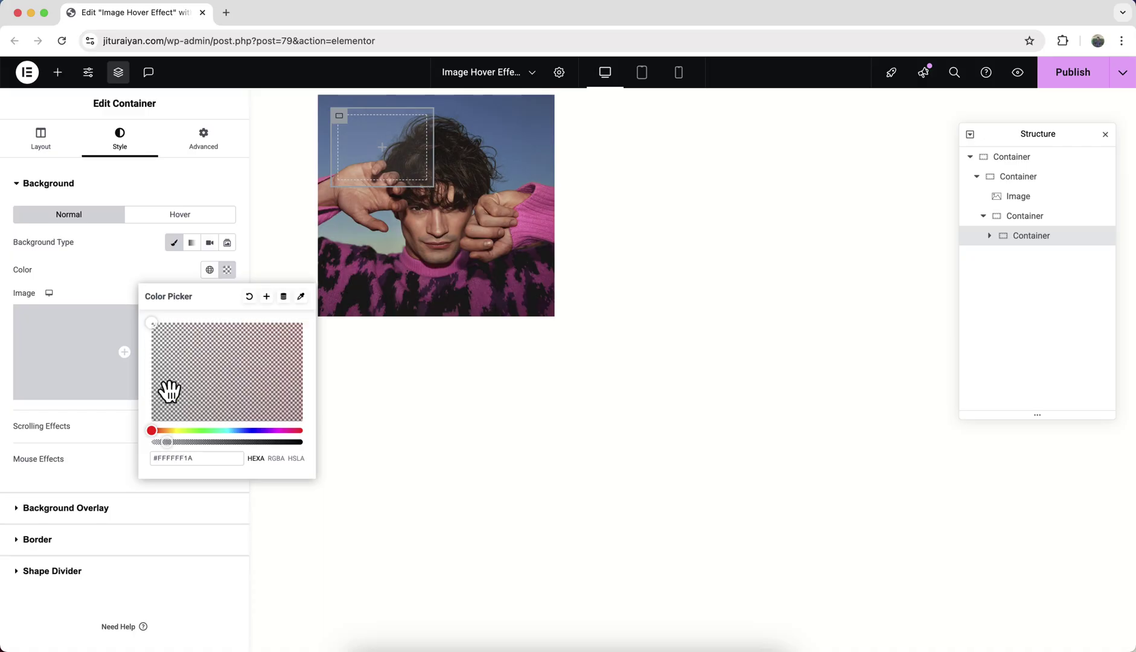
{"action": "left_click", "coordinate": [147, 268]}
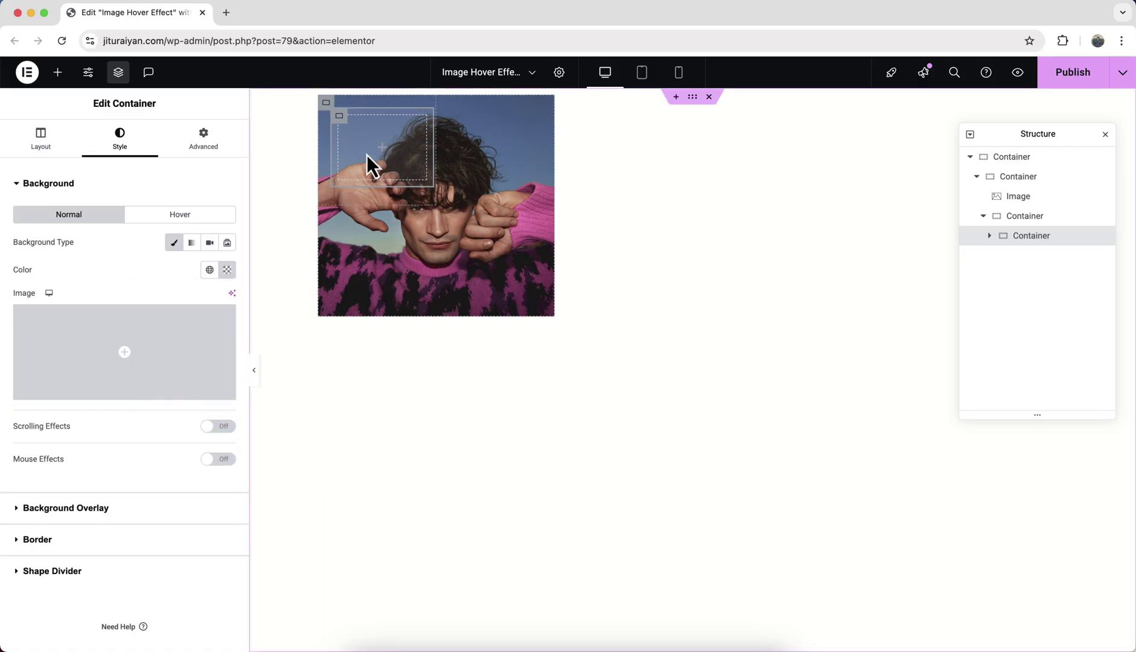
Add a heading reading 01 in the nested container and colour its text white
{"action": "left_click", "coordinate": [58, 73]}
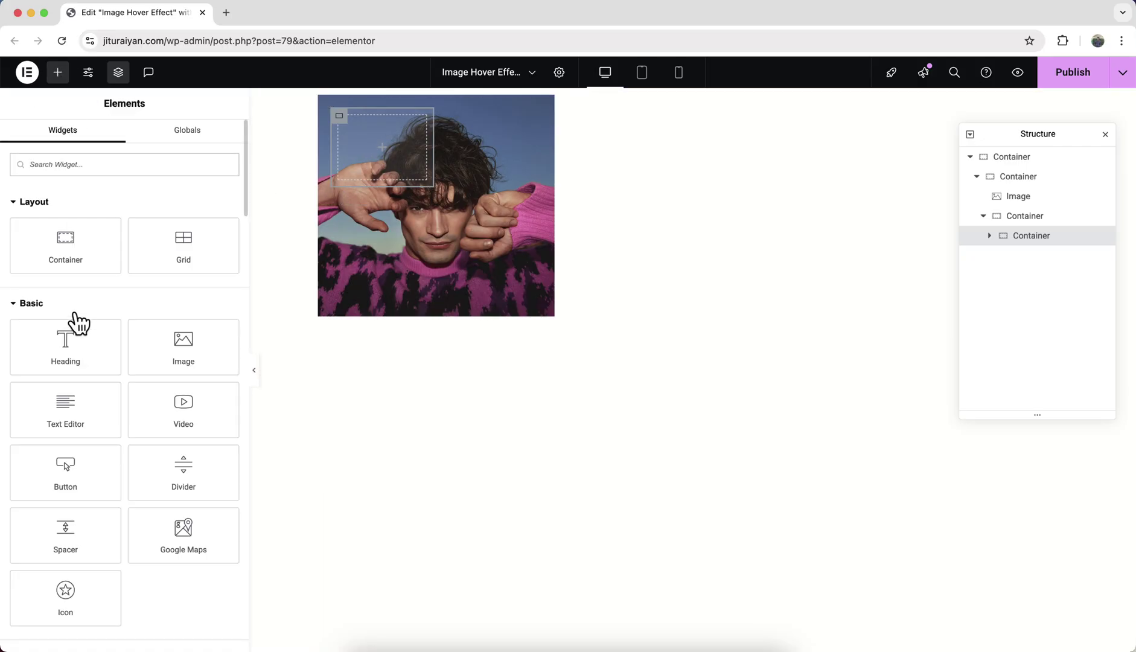
{"action": "left_click_drag", "start_coordinate": [71, 341], "coordinate": [371, 134]}
{"action": "type", "text": "01"}
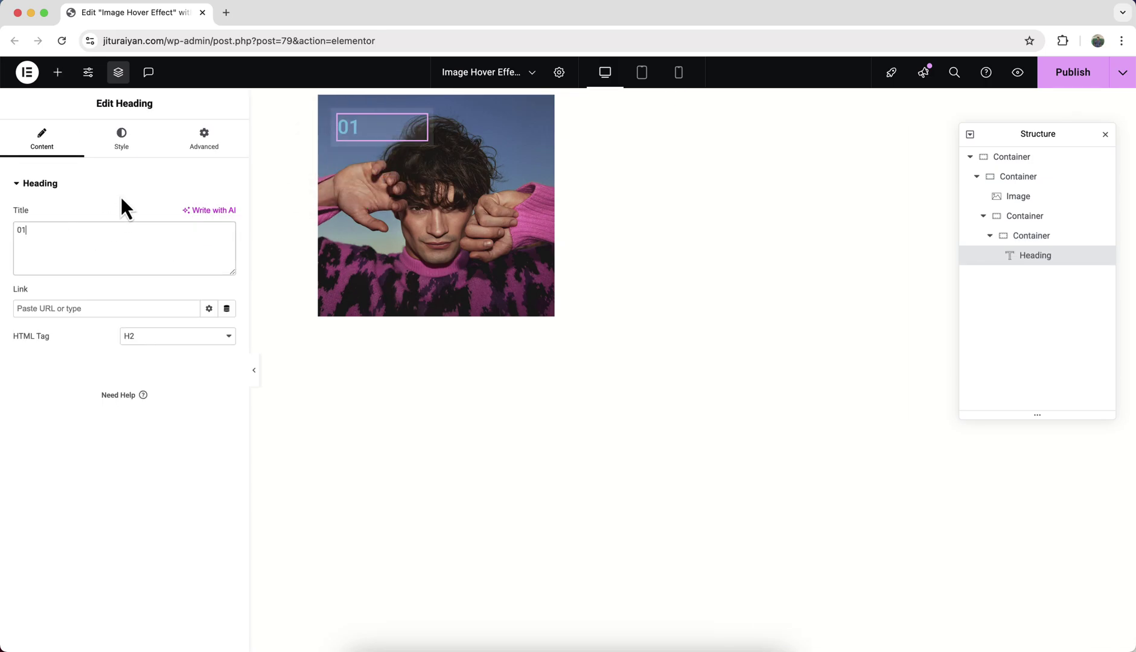
{"action": "left_click", "coordinate": [124, 147]}
{"action": "left_click", "coordinate": [228, 408]}
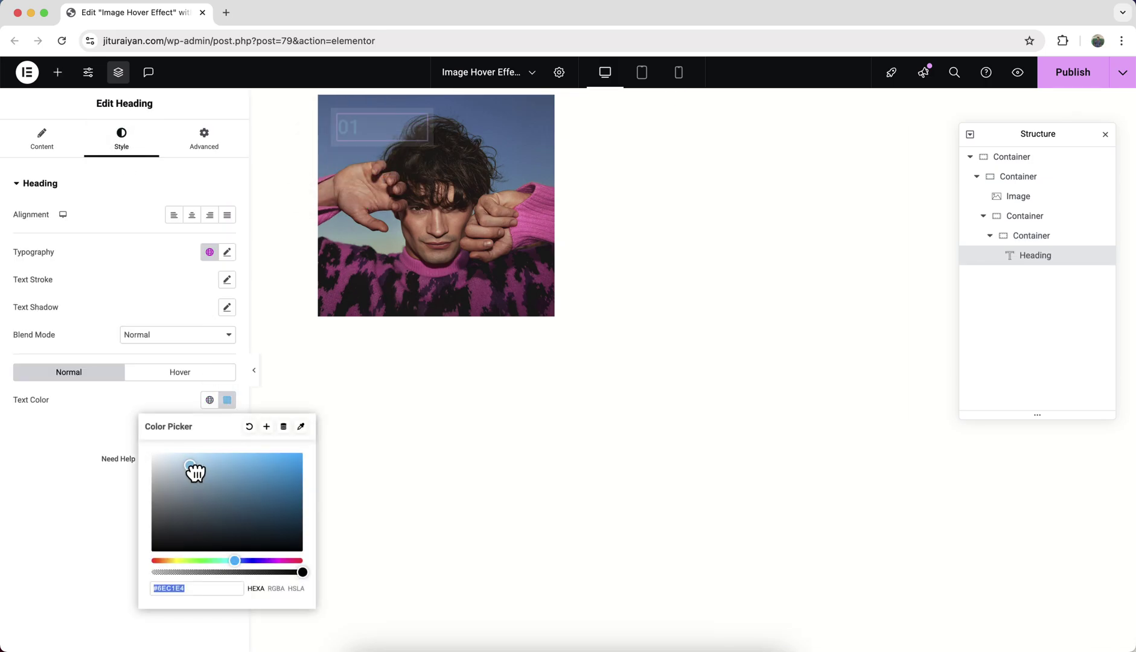
{"action": "left_click_drag", "start_coordinate": [195, 471], "coordinate": [152, 451]}
{"action": "left_click", "coordinate": [30, 437]}
Set the 01 heading's typography to Orbitron at size 50
{"action": "left_click", "coordinate": [227, 254]}
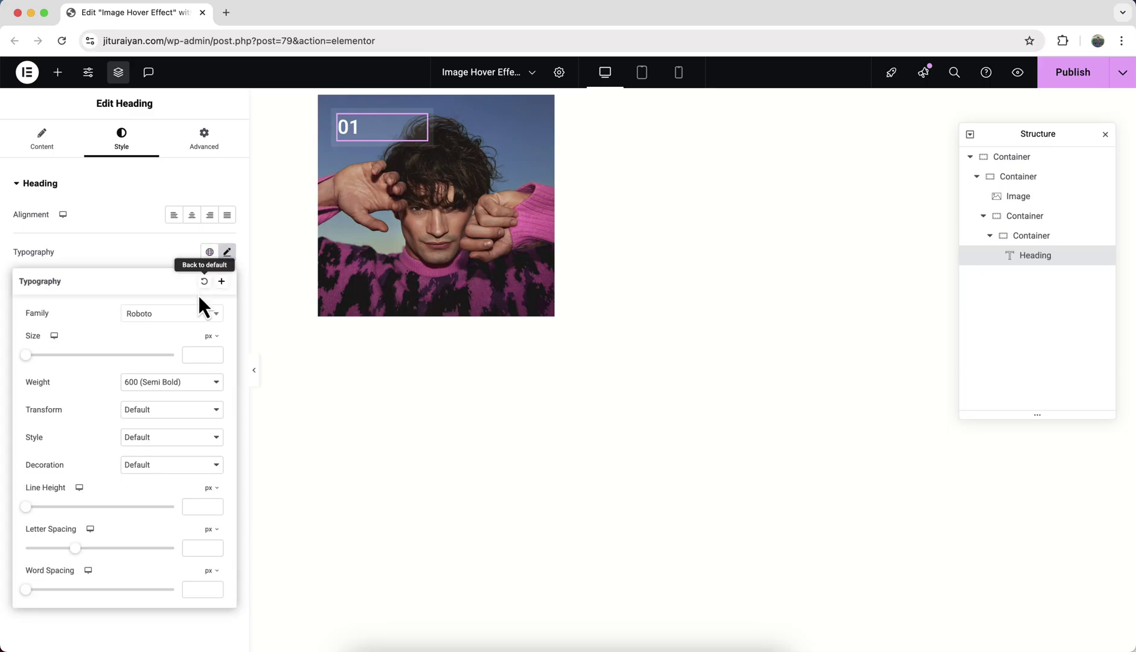
{"action": "left_click", "coordinate": [193, 317]}
{"action": "type", "text": "orbi"}
{"action": "left_click", "coordinate": [169, 384]}
{"action": "type", "text": "50"}
{"action": "right_click", "coordinate": [377, 149]}
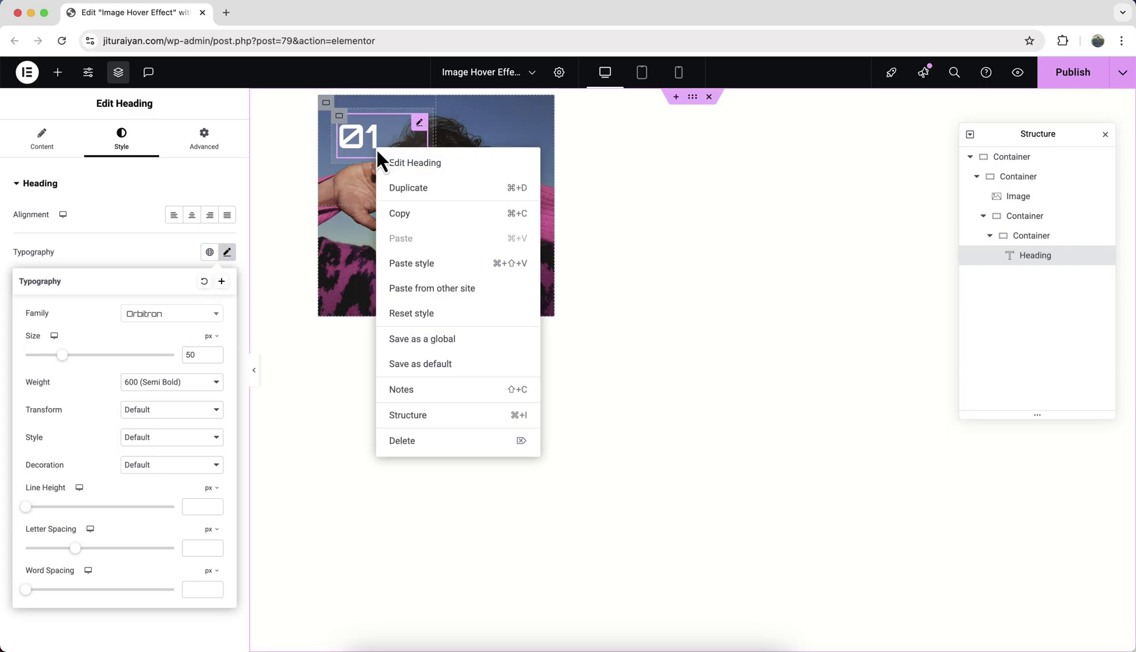
Duplicate the heading as SILK FABRICS and set it in Inter at 13 px
{"action": "left_click", "coordinate": [398, 189]}
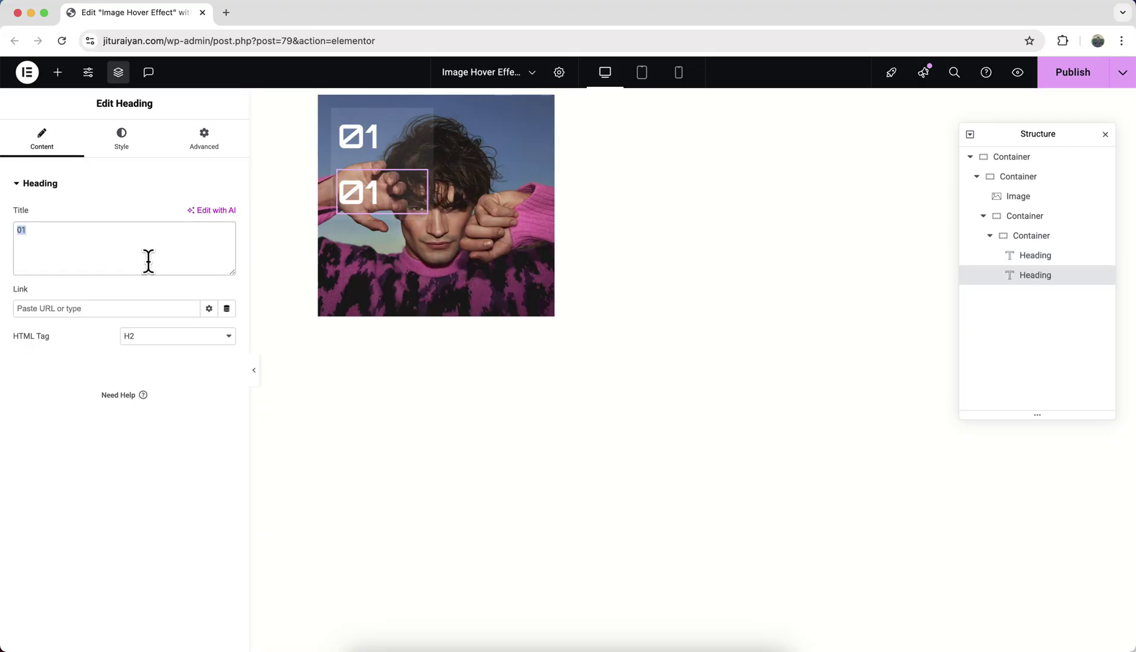
{"action": "type", "text": "SILK FABRICS"}
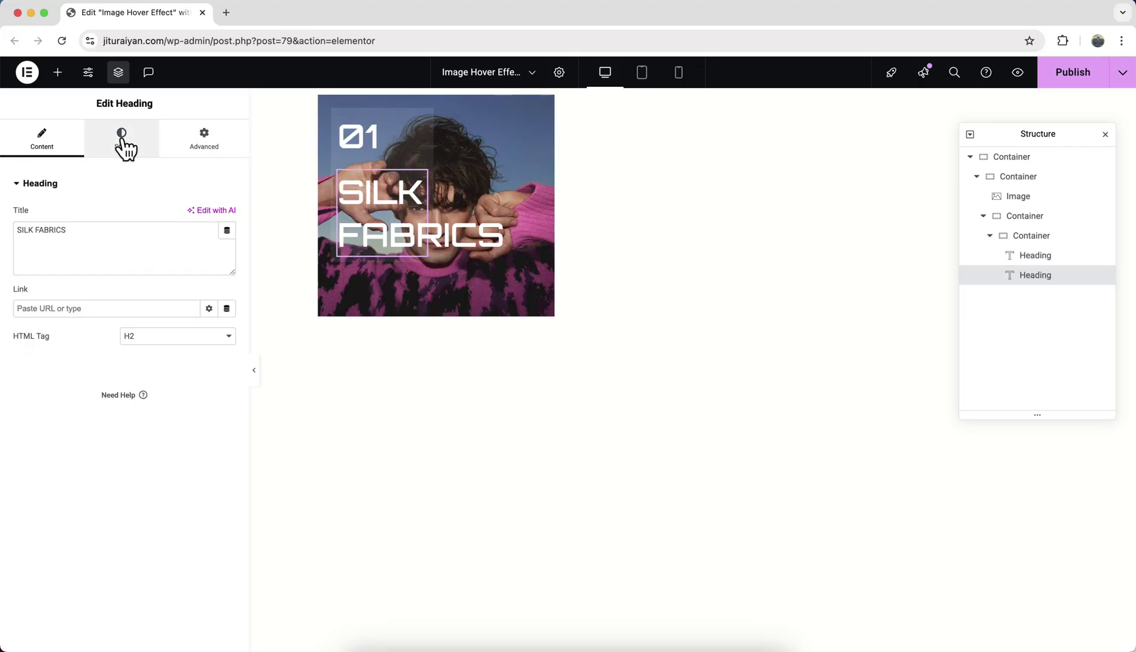
{"action": "left_click", "coordinate": [122, 142]}
{"action": "left_click", "coordinate": [227, 253]}
{"action": "left_click", "coordinate": [171, 314]}
{"action": "type", "text": "Inter"}
{"action": "left_click", "coordinate": [139, 365]}
{"action": "left_click", "coordinate": [171, 382]}
{"action": "type", "text": "13"}
Tighten the subtitle's letter spacing to -0.05 em and right-align it
{"action": "left_click", "coordinate": [213, 529]}
{"action": "left_click", "coordinate": [214, 555]}
{"action": "type", "text": "-0.05"}
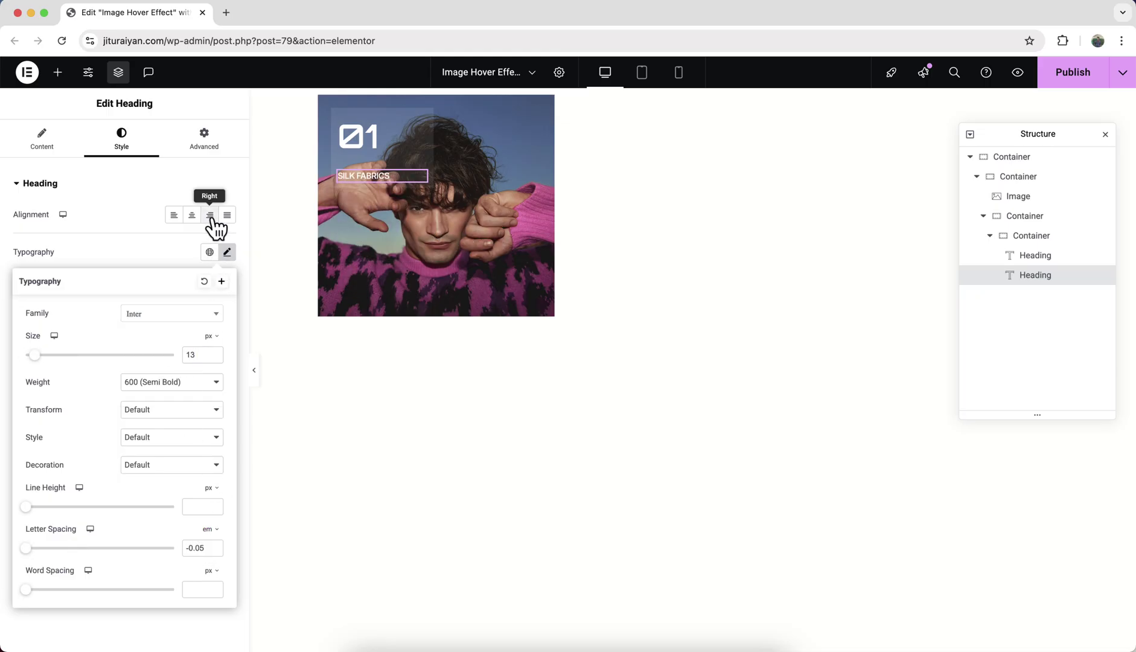
{"action": "left_click", "coordinate": [210, 217]}
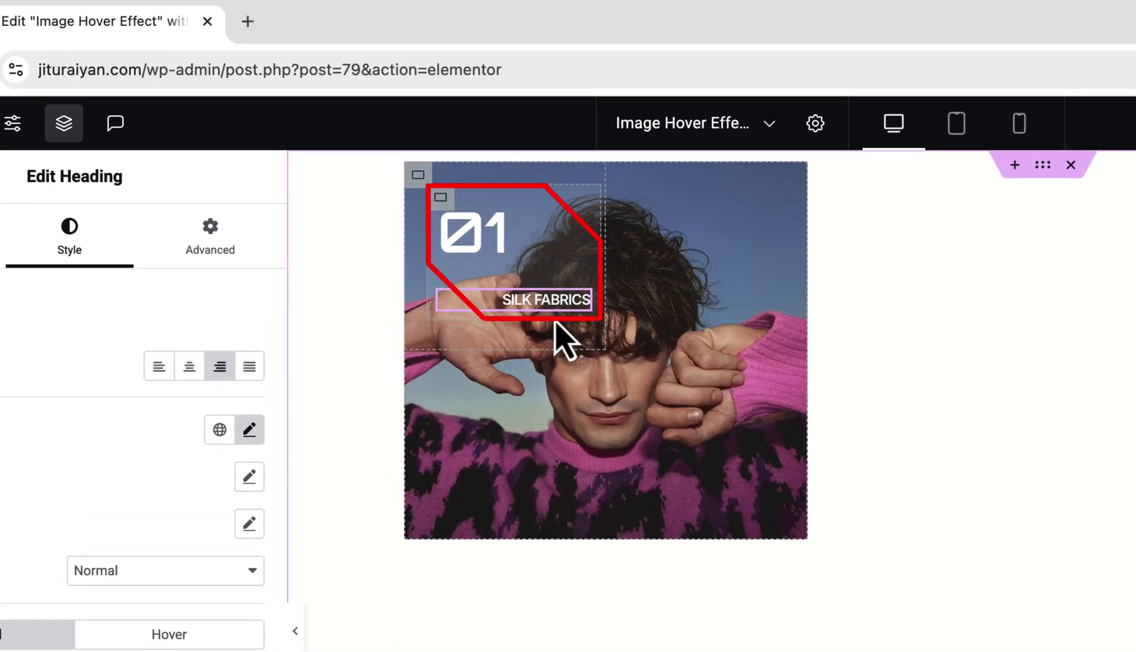
{"action": "mouse_move", "coordinate": [381, 175]}
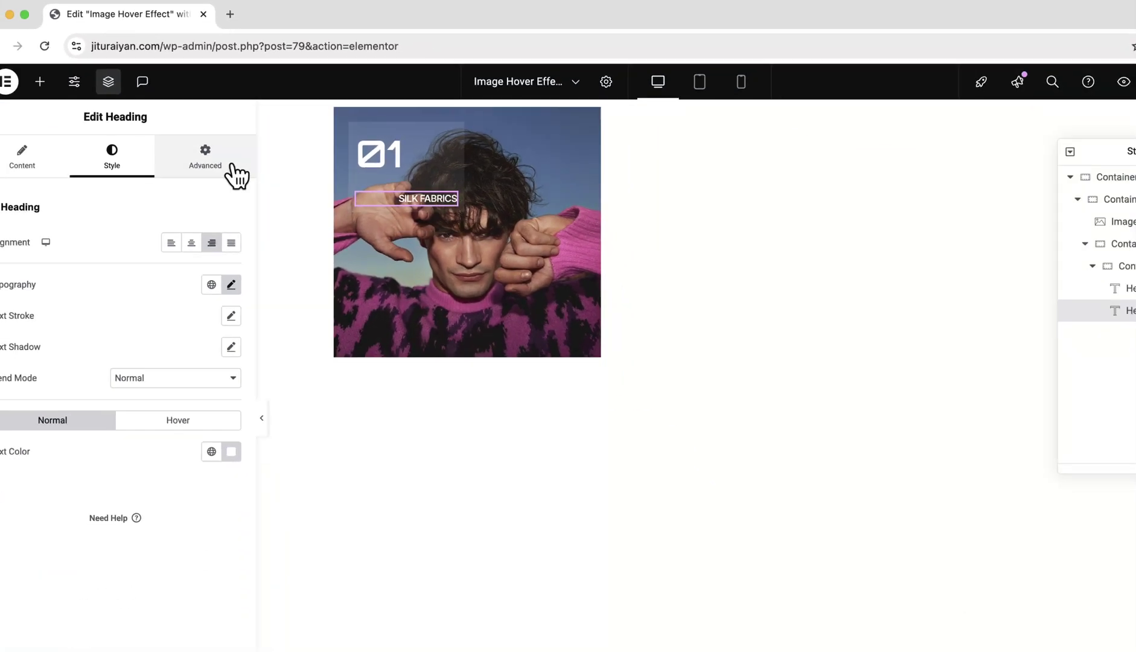
Give the SILK FABRICS heading a custom 72% width with Align Self set to End
{"action": "left_click", "coordinate": [229, 151]}
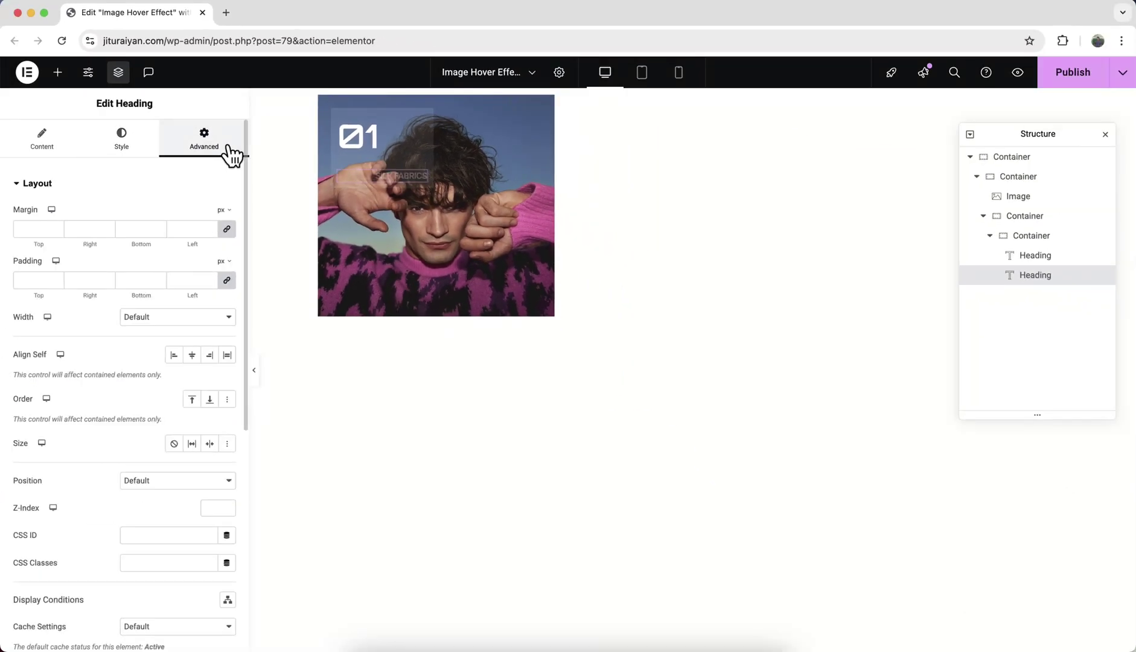
{"action": "left_click", "coordinate": [218, 317]}
{"action": "left_click", "coordinate": [184, 361]}
{"action": "type", "text": "70"}
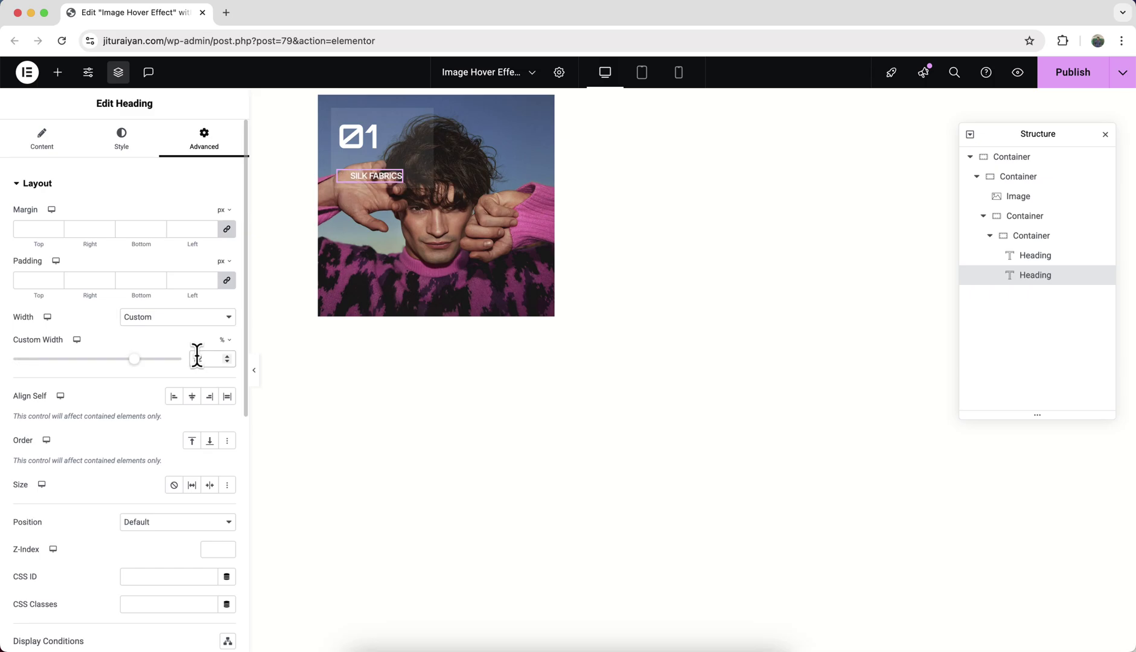
{"action": "left_click", "coordinate": [210, 396]}
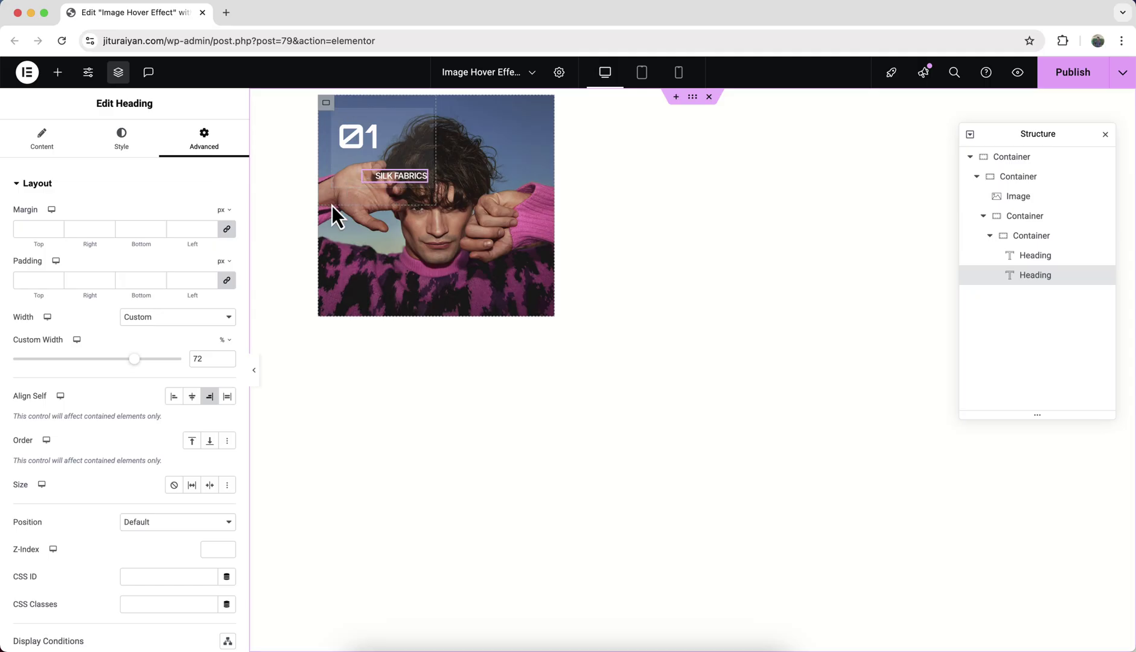
Set the title container to 100% min height, 0 gaps and Space Between justification
{"action": "left_click", "coordinate": [1030, 240]}
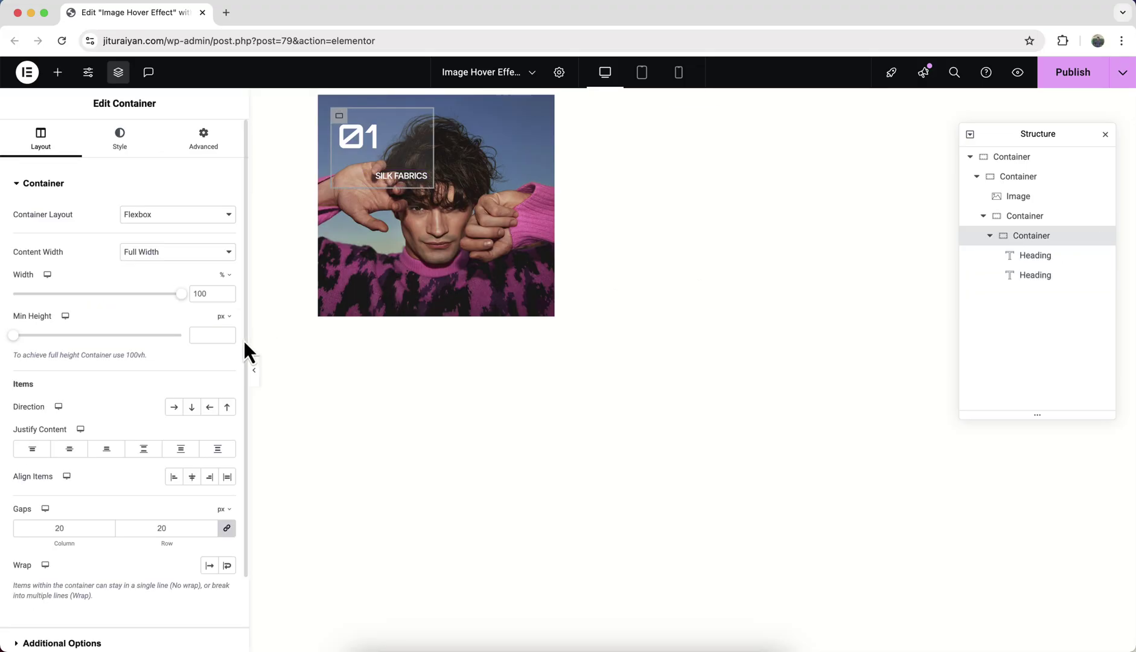
{"action": "left_click", "coordinate": [224, 316]}
{"action": "left_click", "coordinate": [221, 394]}
{"action": "type", "text": "100"}
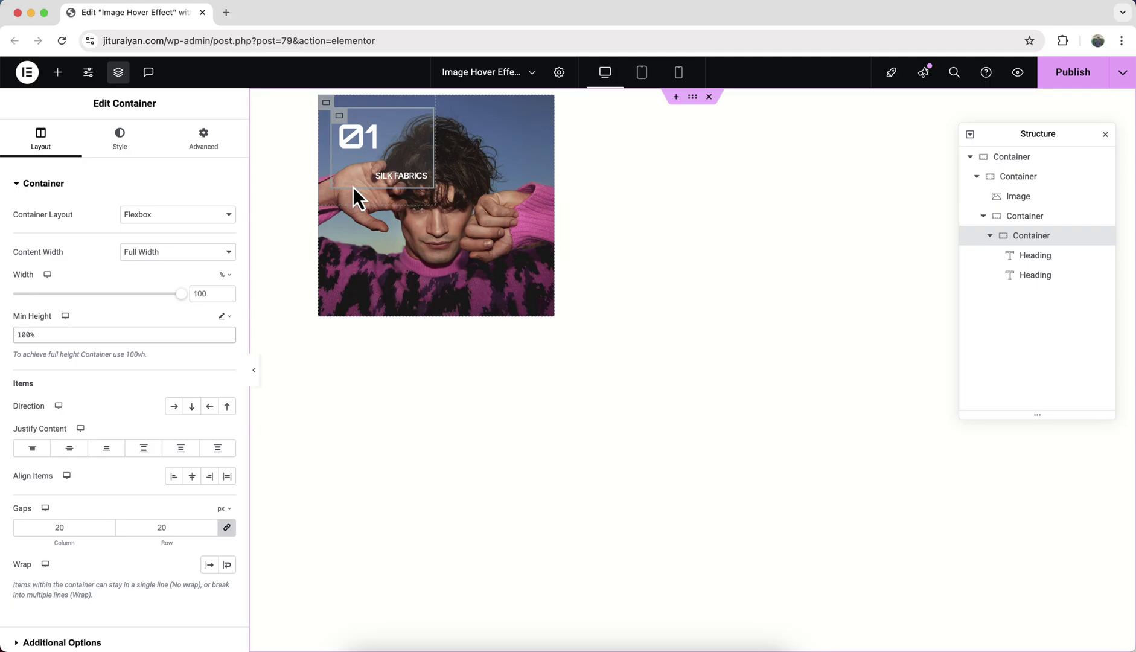
{"action": "double_click", "coordinate": [164, 527]}
{"action": "type", "text": "0"}
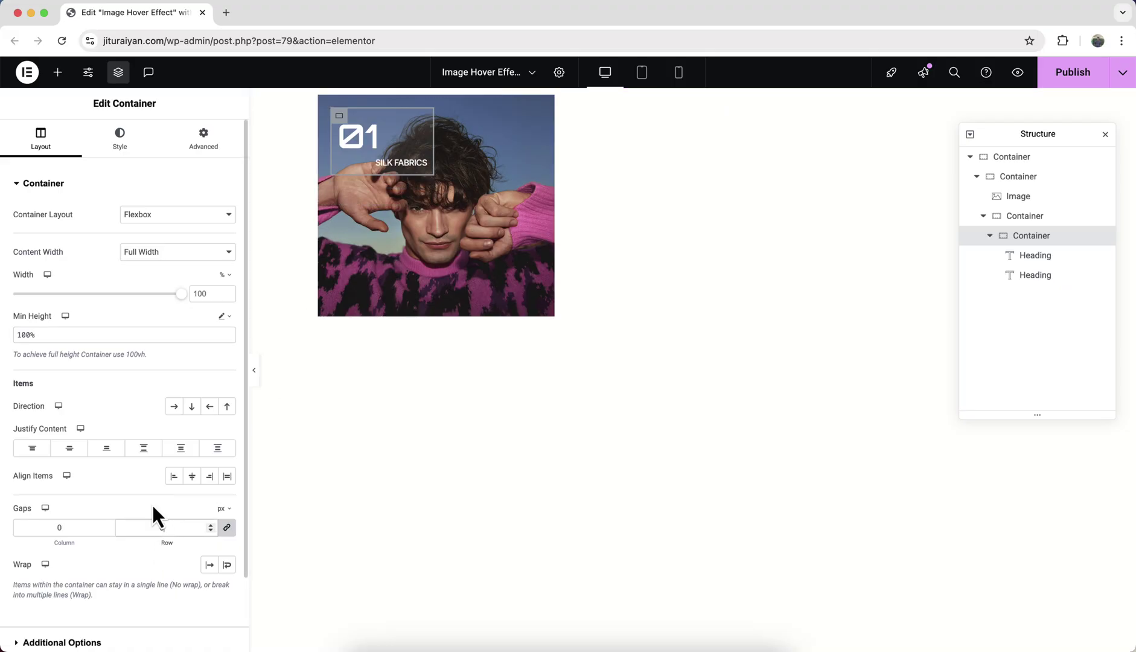
{"action": "left_click", "coordinate": [145, 451]}
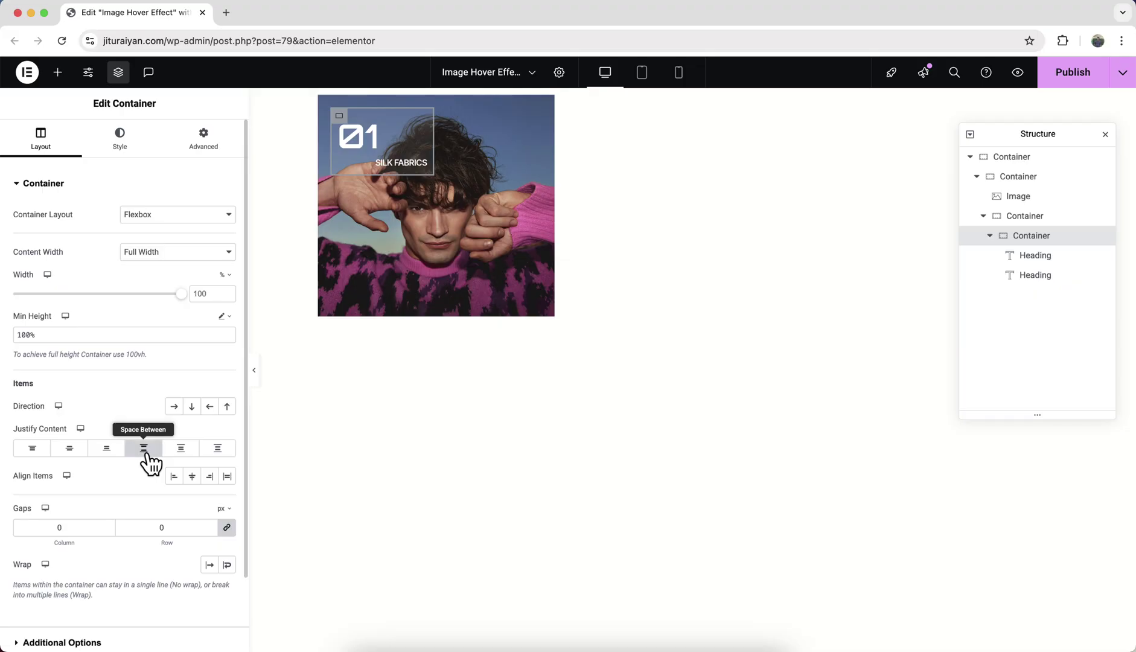
Duplicate the title block container and anchor the copy to the right and bottom edges
{"action": "mouse_move", "coordinate": [446, 253]}
{"action": "left_click", "coordinate": [1017, 221]}
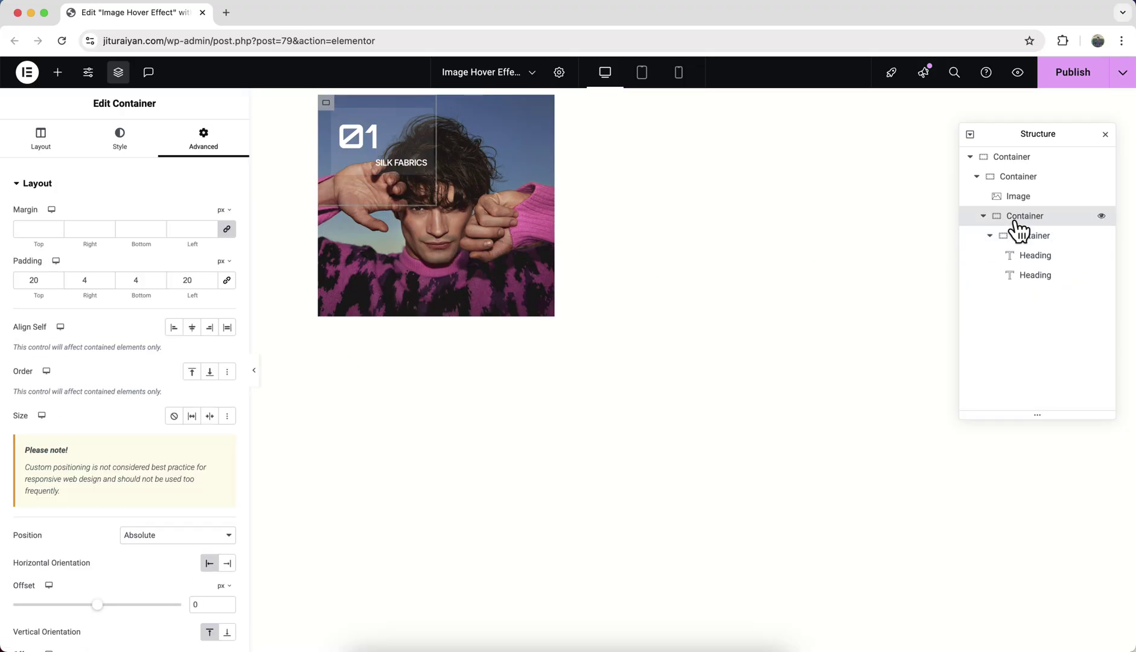
{"action": "right_click", "coordinate": [1017, 223]}
{"action": "left_click", "coordinate": [1018, 269]}
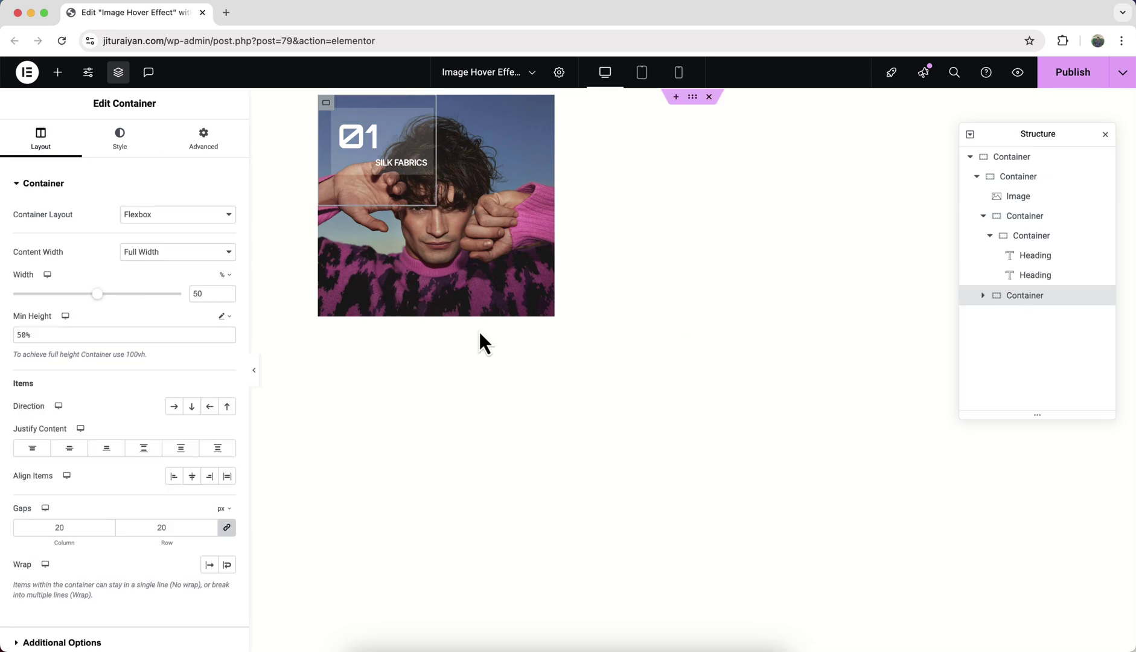
{"action": "left_click", "coordinate": [204, 142]}
{"action": "scroll", "coordinate": [166, 356], "scroll_direction": "down", "scroll_amount": 2}
{"action": "scroll", "coordinate": [167, 356], "scroll_direction": "down", "scroll_amount": 2}
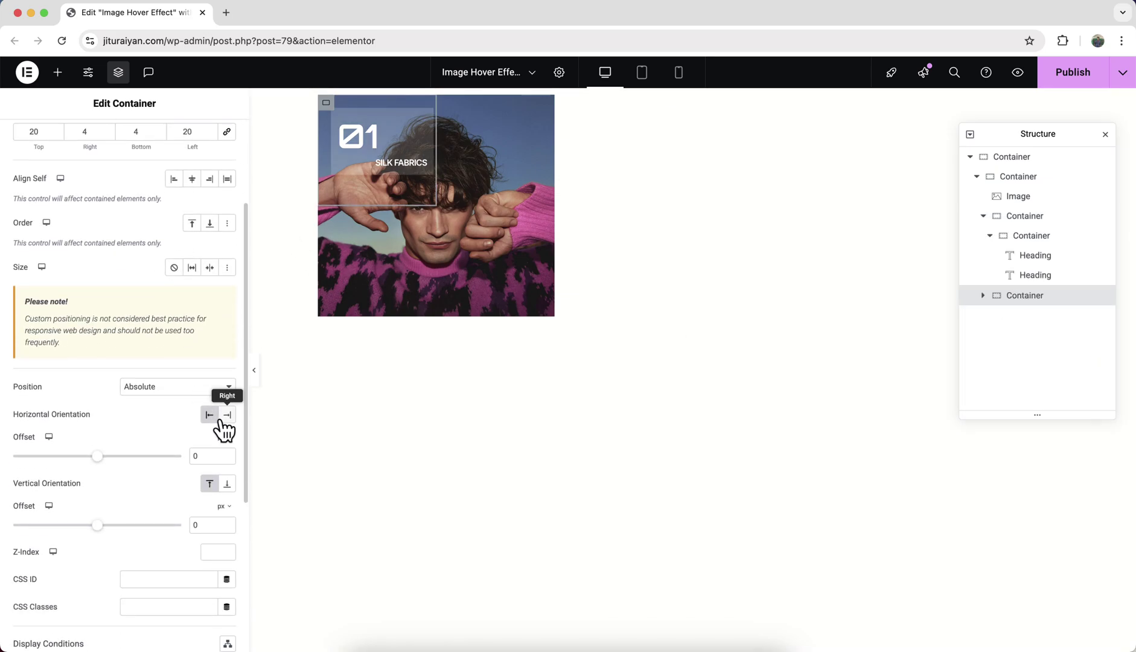
{"action": "left_click", "coordinate": [228, 415]}
{"action": "left_click", "coordinate": [227, 484]}
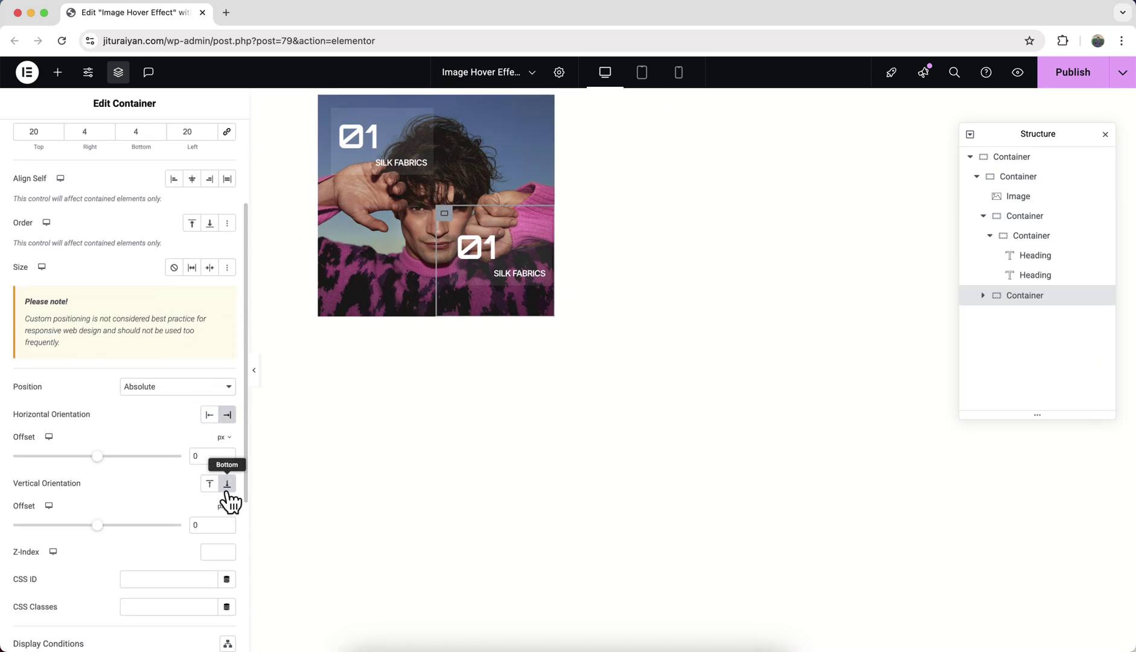
{"action": "scroll", "coordinate": [227, 500], "scroll_direction": "up", "scroll_amount": 2}
{"action": "scroll", "coordinate": [226, 500], "scroll_direction": "up", "scroll_amount": 3}
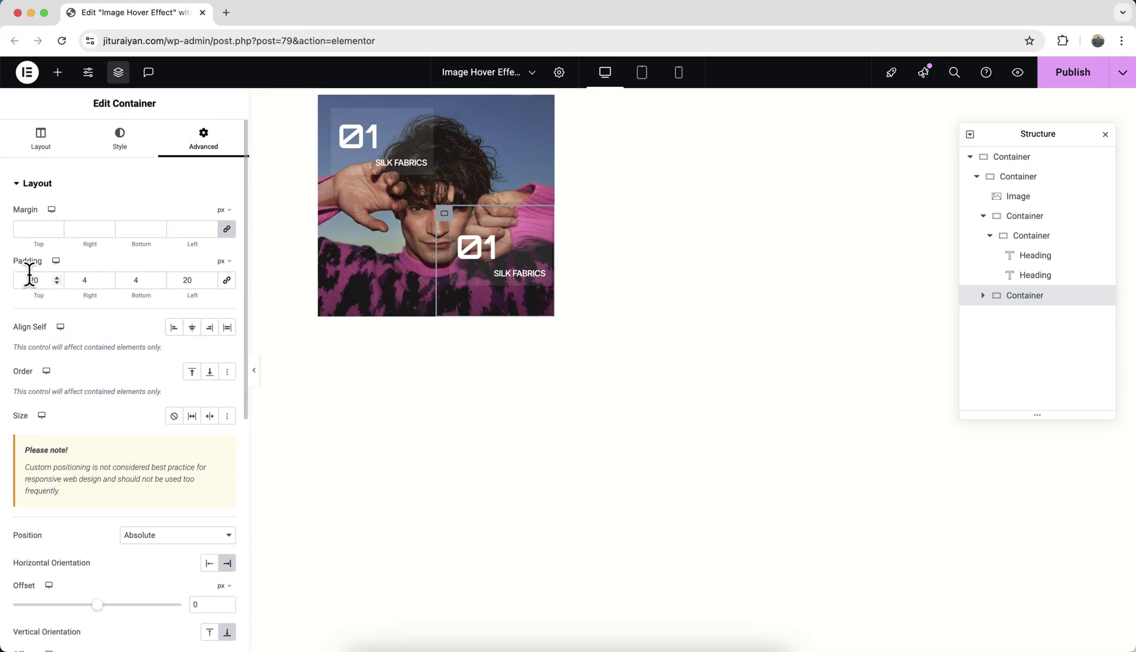
{"action": "type", "text": "8"}
Give the copied block mirrored padding of 4/20/20/4
{"action": "key", "text": "Tab"}
{"action": "type", "text": "20"}
{"action": "key", "text": "Tab"}
{"action": "type", "text": "20"}
{"action": "key", "text": "Tab"}
{"action": "type", "text": "4"}
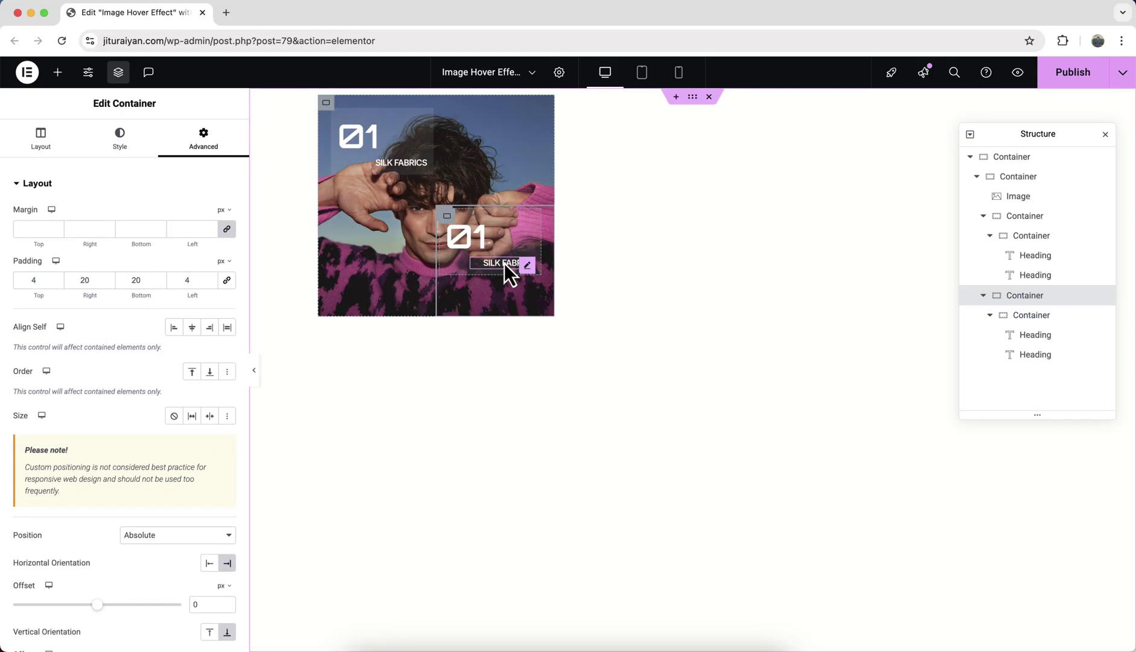
Retitle the copied heading FASHION AND STYLE and delete the copied 01 number heading
{"action": "left_click", "coordinate": [504, 264]}
{"action": "triple_click", "coordinate": [134, 236]}
{"action": "type", "text": "FASHION AND STYLE"}
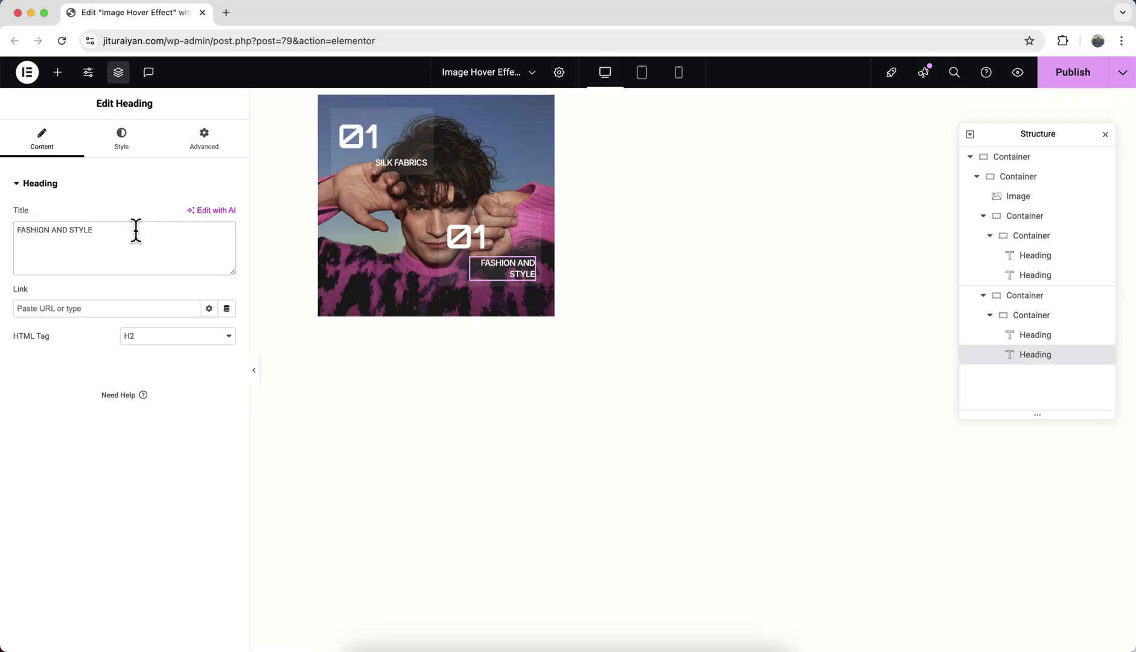
{"action": "right_click", "coordinate": [476, 243]}
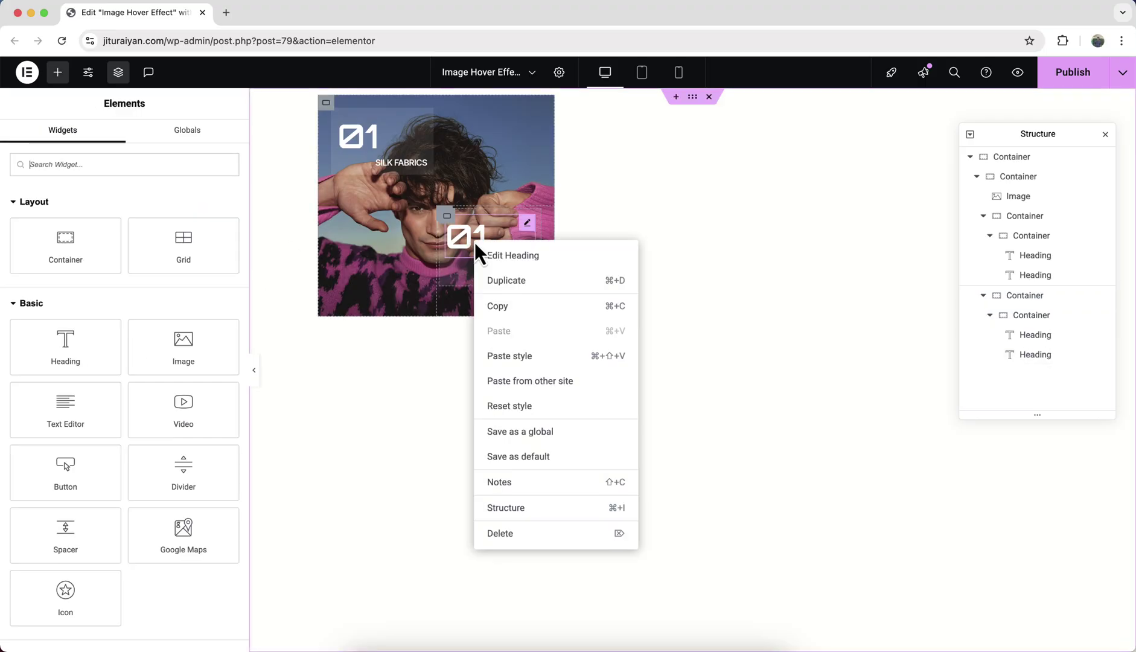
{"action": "left_click", "coordinate": [507, 532]}
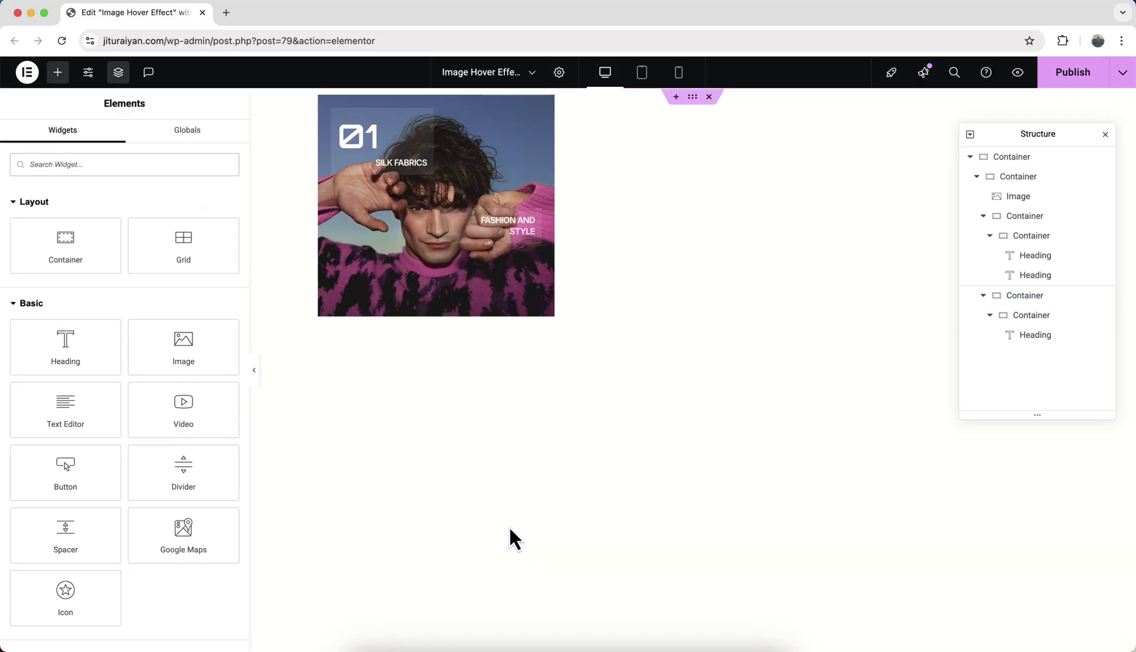
Duplicate the FASHION AND STYLE heading and retitle the upper copy 2018
{"action": "right_click", "coordinate": [514, 236]}
{"action": "left_click", "coordinate": [542, 284]}
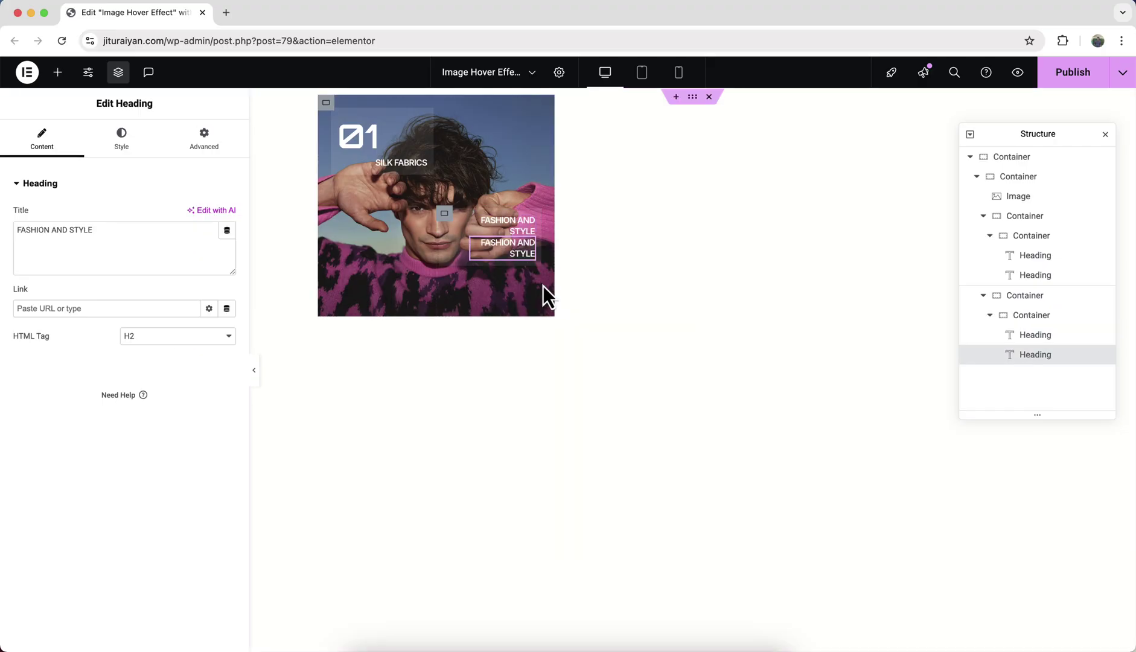
{"action": "mouse_move", "coordinate": [508, 225]}
{"action": "left_click", "coordinate": [513, 236]}
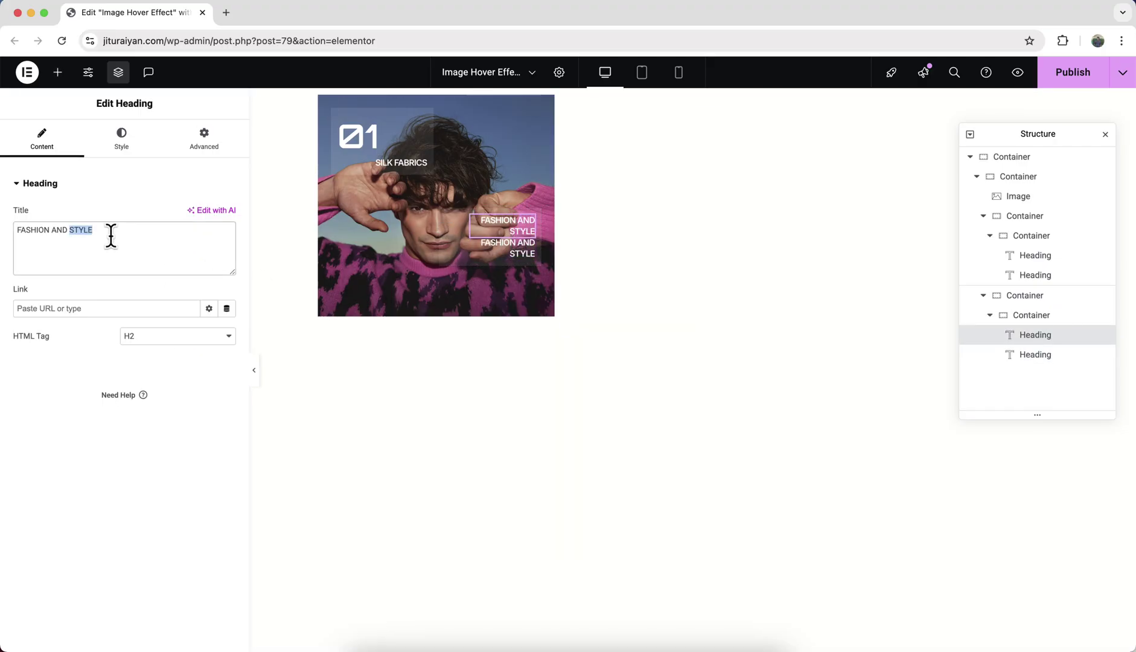
{"action": "triple_click", "coordinate": [111, 234]}
{"action": "type", "text": "2018"}
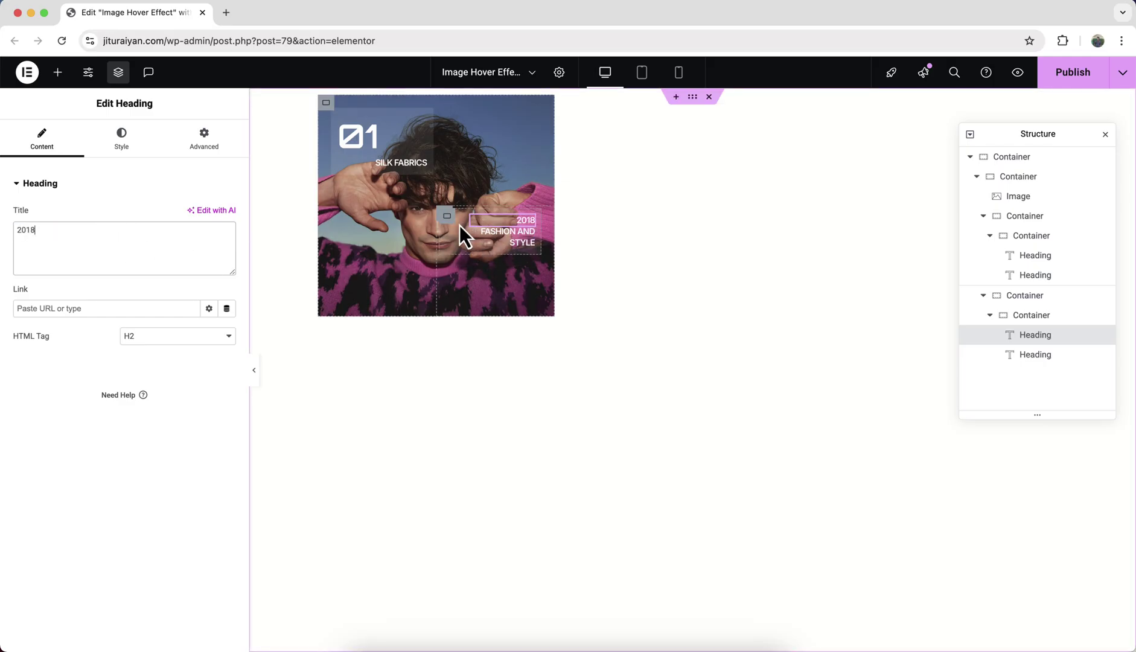
Stop pushing the 2018 heading to the end and left-align its text
{"action": "left_click", "coordinate": [213, 147]}
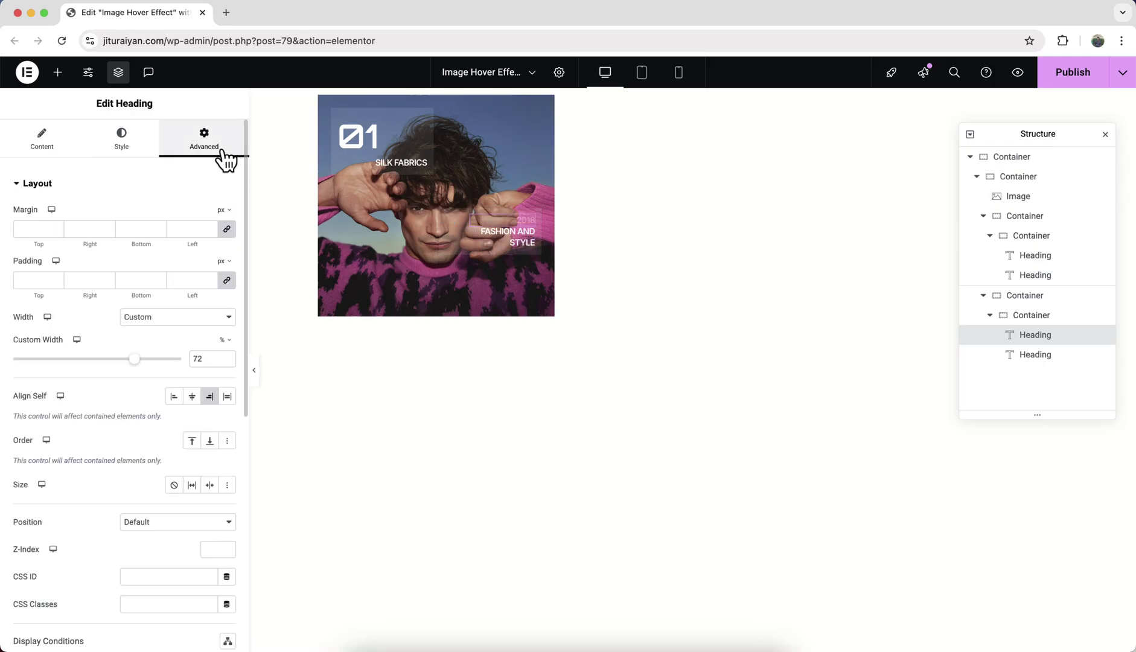
{"action": "left_click", "coordinate": [210, 398]}
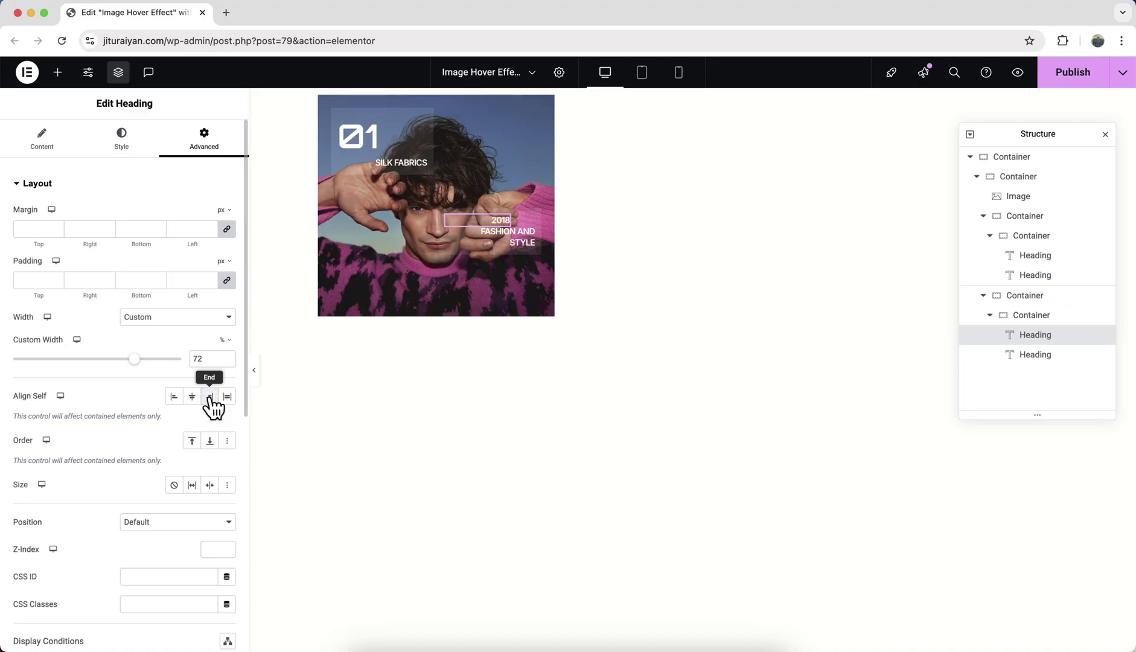
{"action": "left_click", "coordinate": [121, 147]}
{"action": "left_click", "coordinate": [173, 216]}
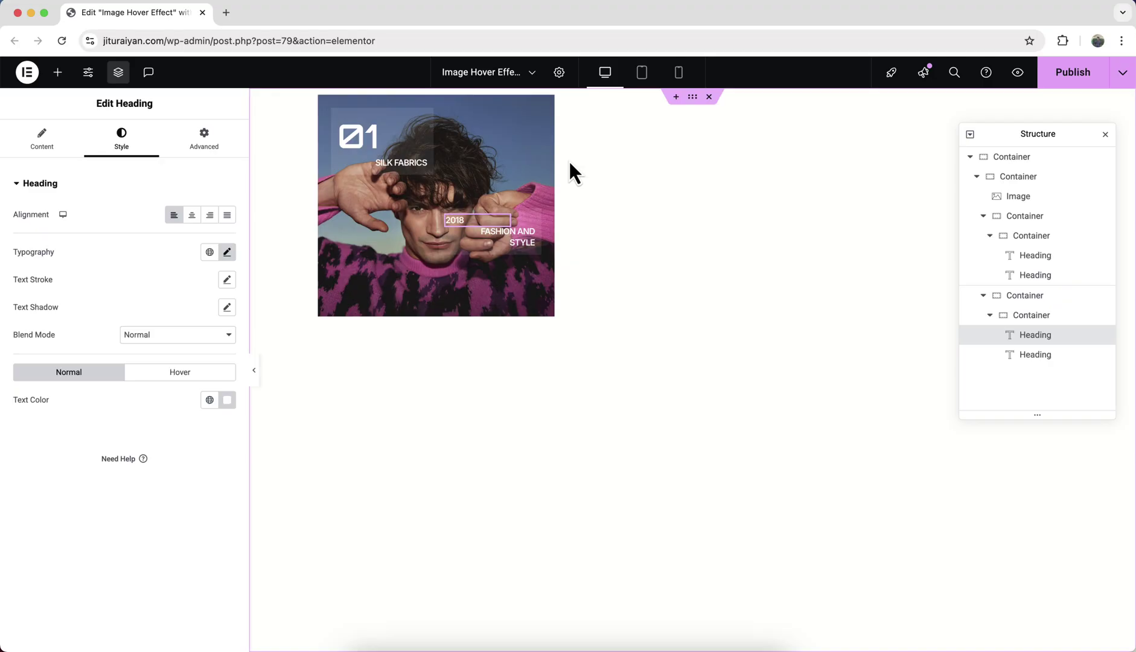
On tablet, adjust the card's width and give the parent container 60 top and bottom padding
{"action": "left_click", "coordinate": [648, 85]}
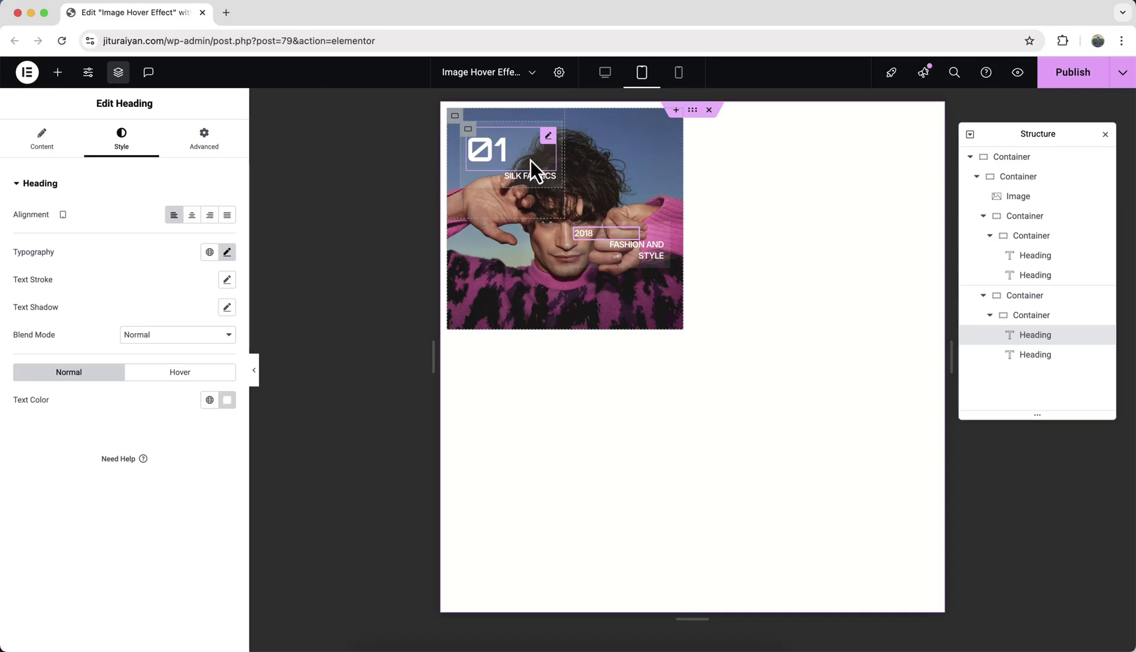
{"action": "left_click", "coordinate": [1029, 178]}
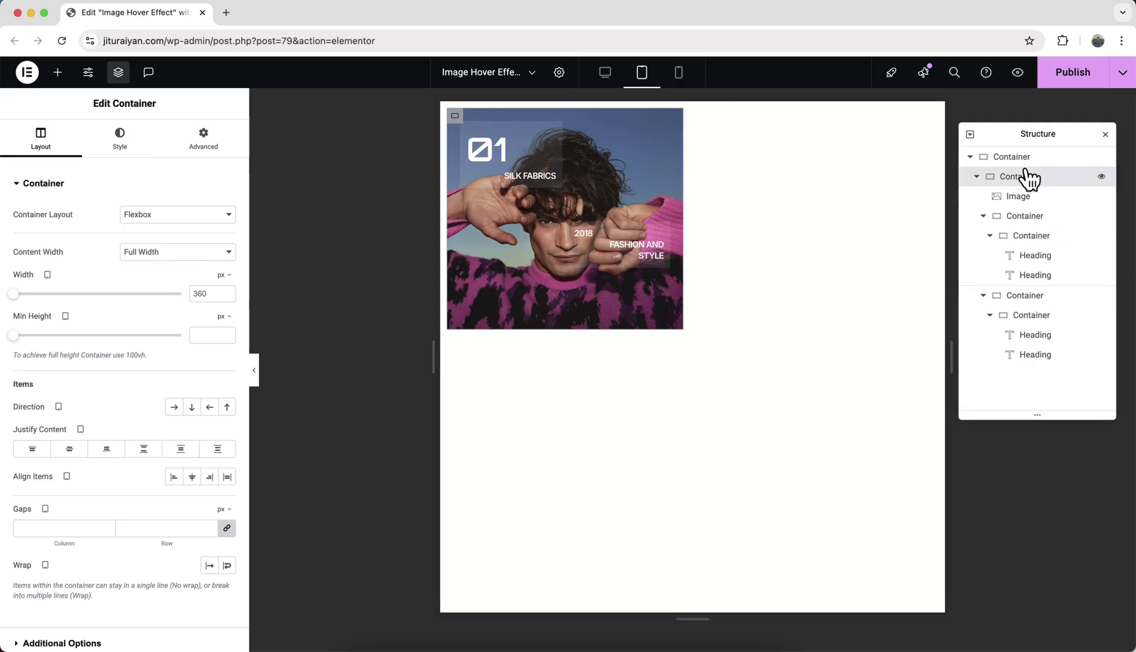
{"action": "left_click", "coordinate": [212, 294]}
{"action": "type", "text": "320"}
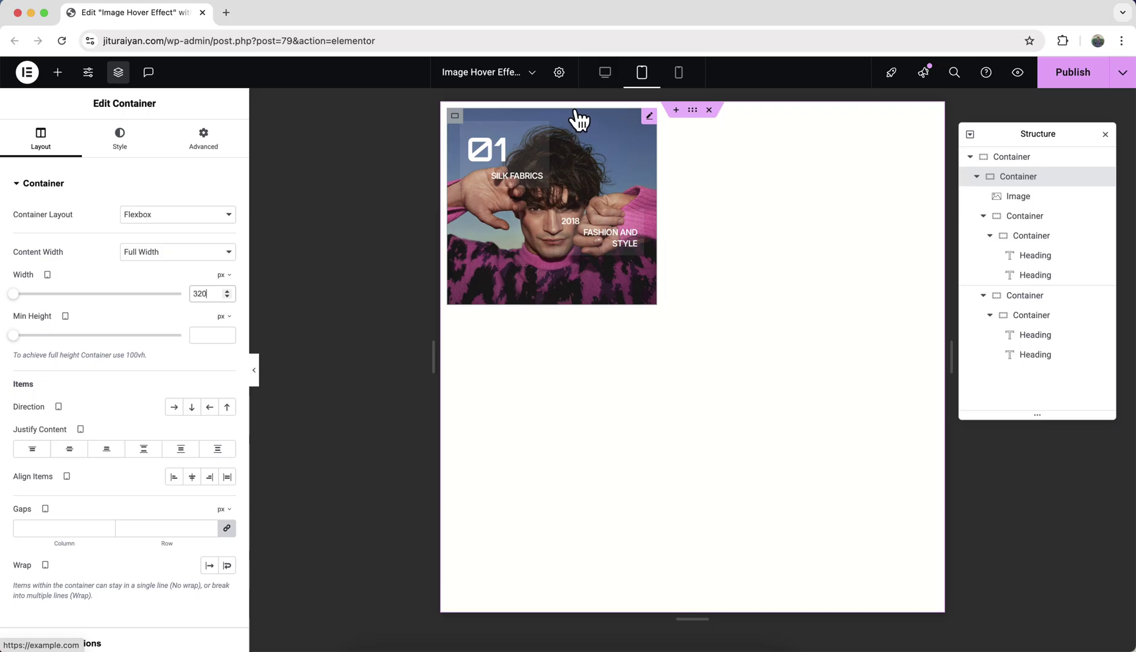
{"action": "mouse_move", "coordinate": [568, 213]}
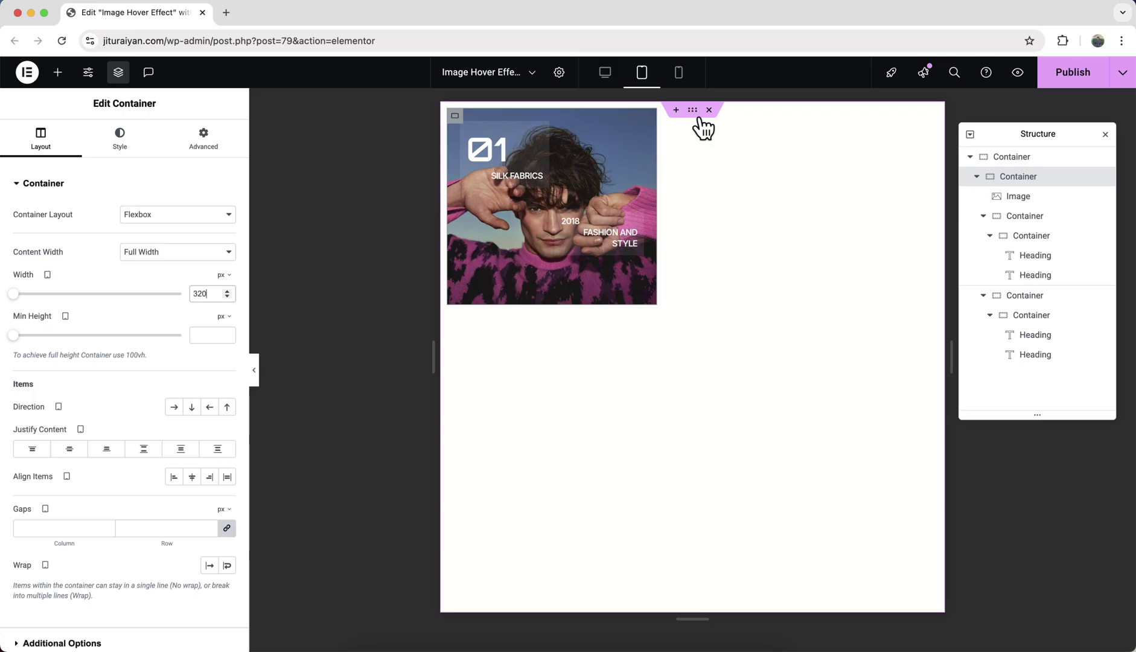
{"action": "left_click", "coordinate": [693, 111]}
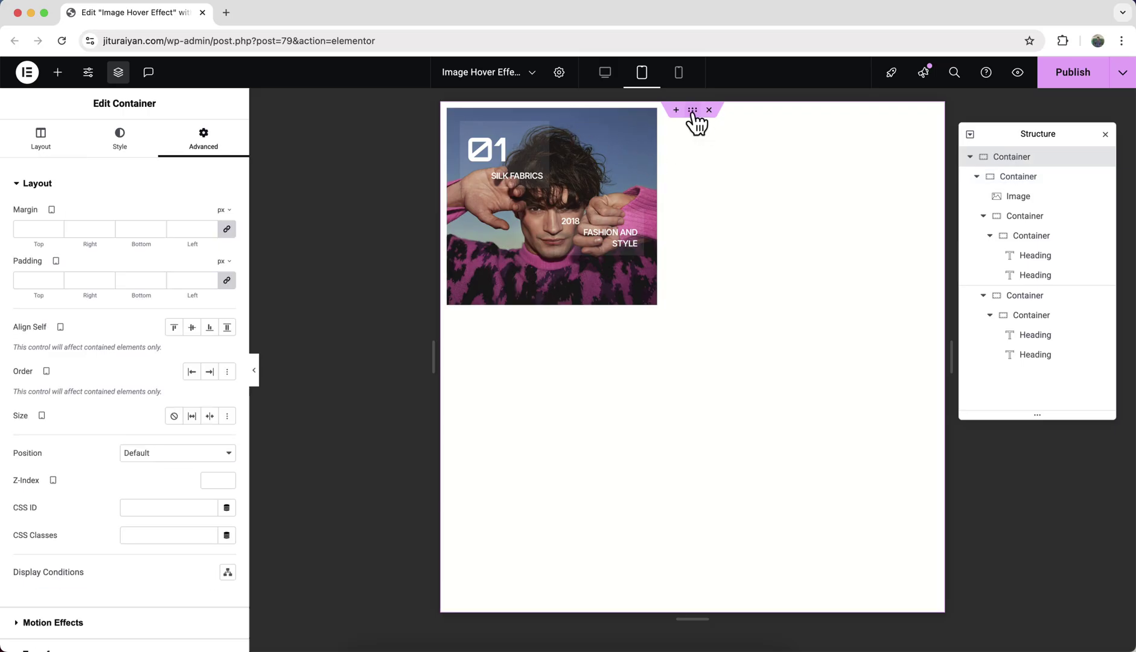
{"action": "left_click", "coordinate": [185, 279]}
{"action": "type", "text": "10"}
{"action": "double_click", "coordinate": [18, 279]}
{"action": "type", "text": "60"}
{"action": "double_click", "coordinate": [136, 280]}
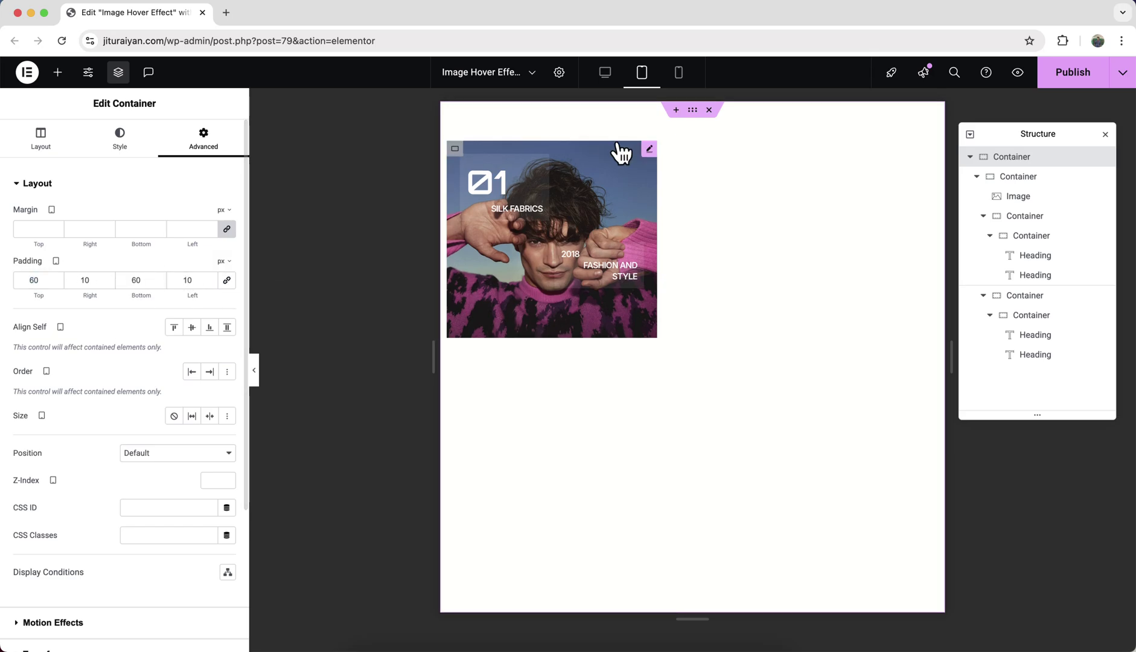
On mobile, set both text overlay containers to 50% width
{"action": "left_click", "coordinate": [679, 78]}
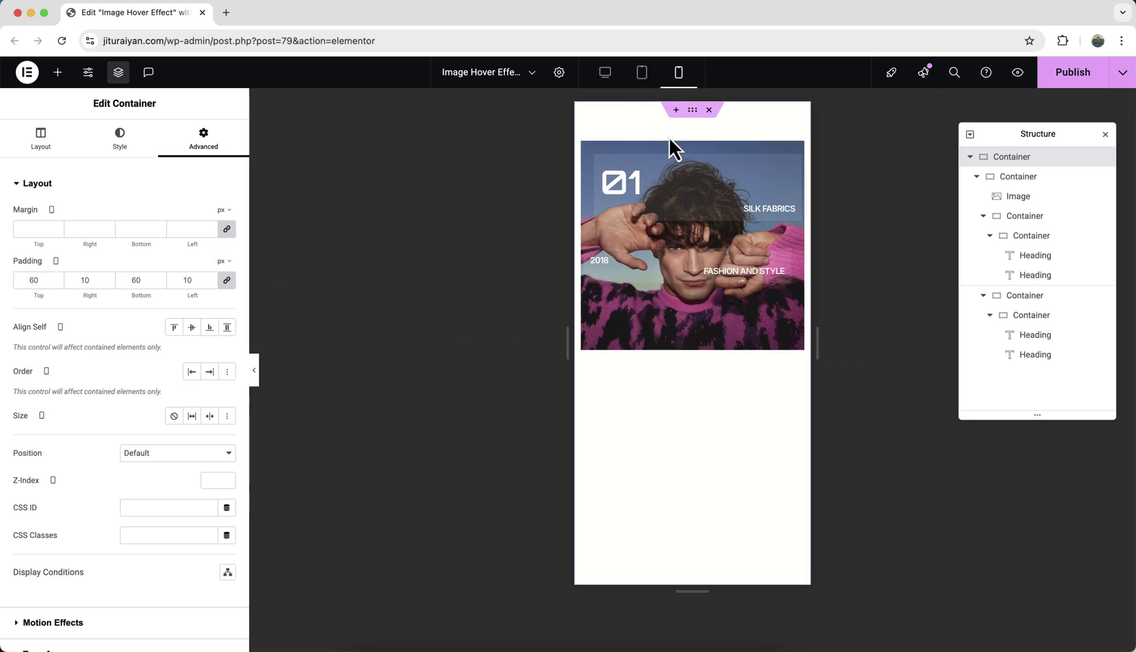
{"action": "mouse_move", "coordinate": [710, 210]}
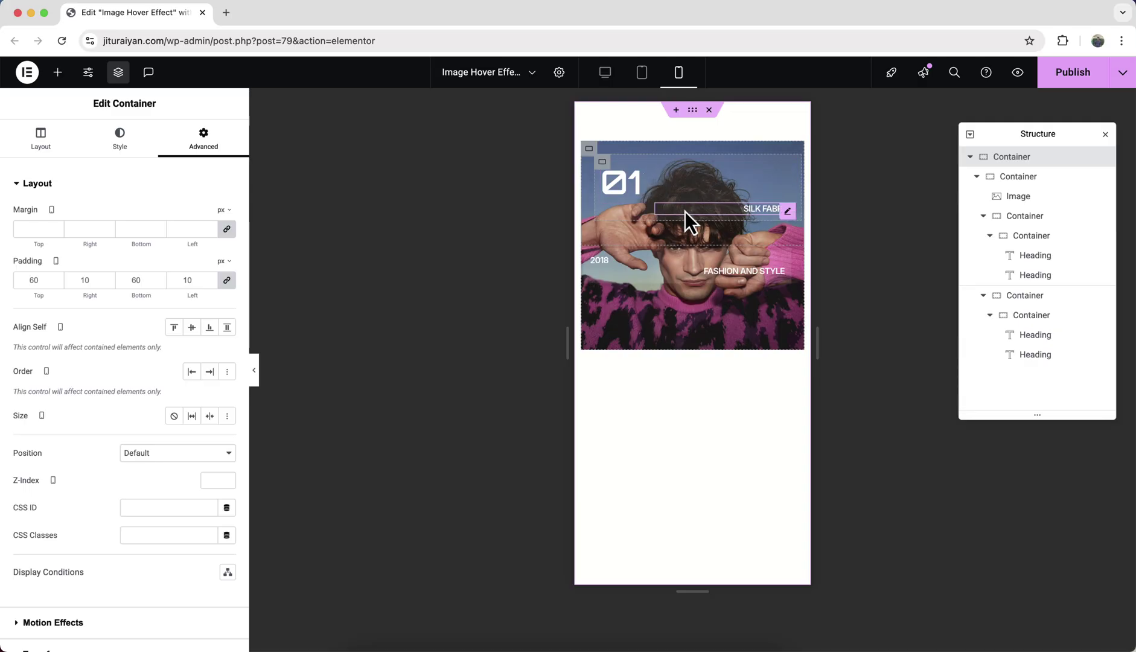
{"action": "left_click", "coordinate": [998, 222]}
{"action": "left_click", "coordinate": [224, 274]}
{"action": "double_click", "coordinate": [204, 293]}
{"action": "type", "text": "50"}
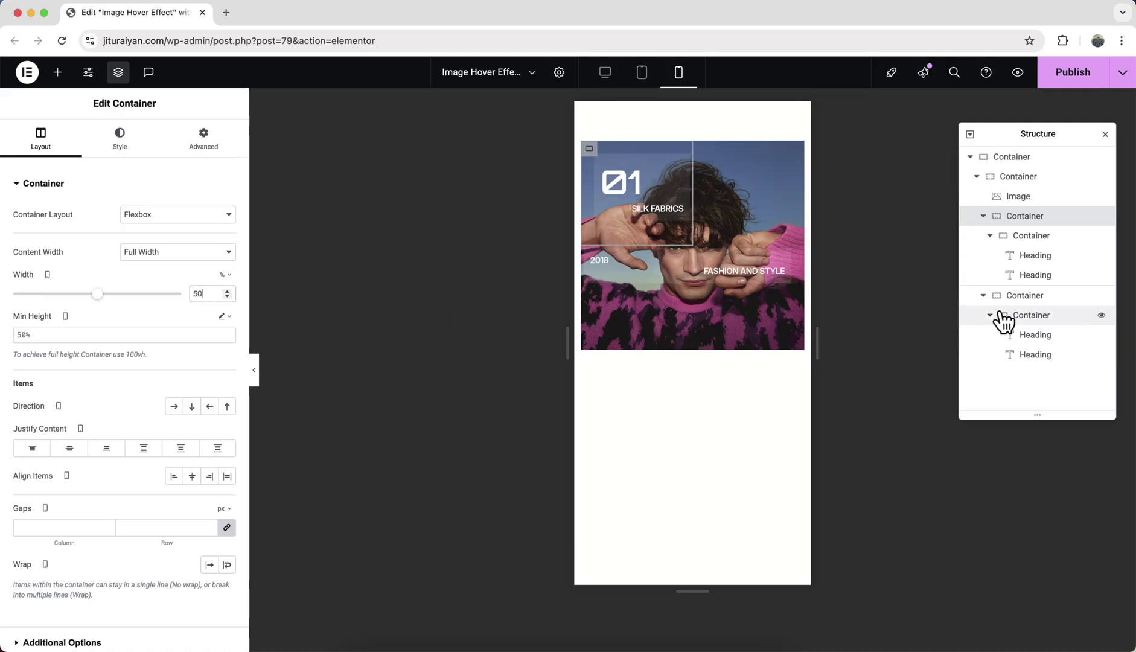
{"action": "left_click", "coordinate": [1030, 297]}
{"action": "left_click", "coordinate": [224, 275]}
{"action": "double_click", "coordinate": [204, 293]}
{"action": "type", "text": "50"}
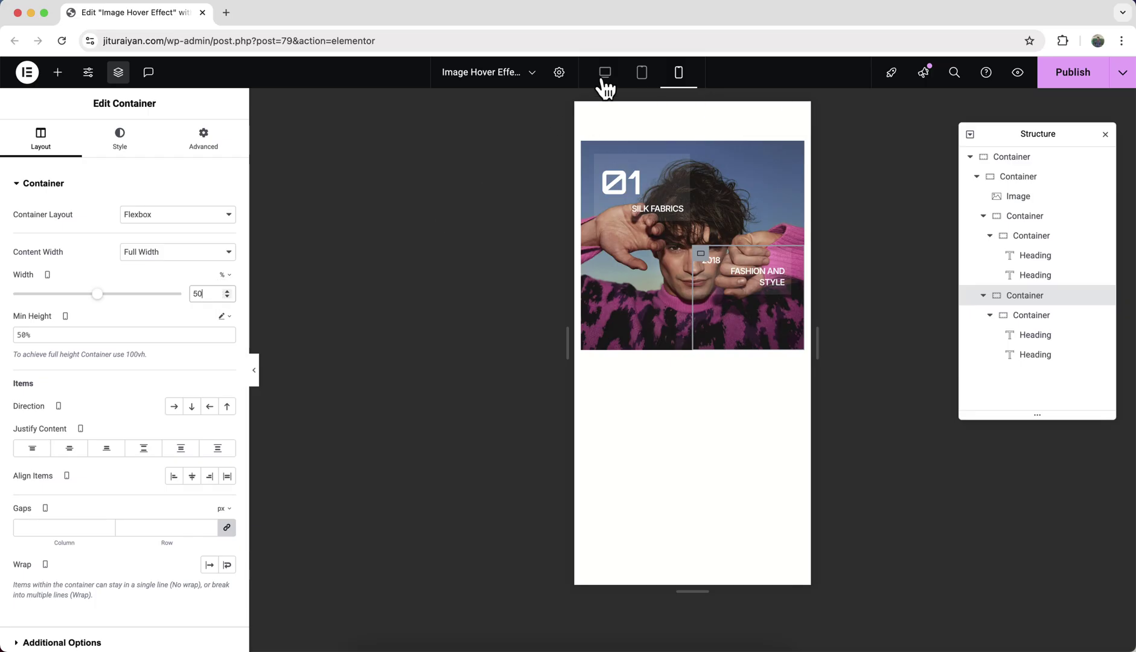
On desktop, give the card container class mdw-hexagonal-hover-effect and the 01 heading mdw-hexagonal-hover-effect-heading
{"action": "left_click", "coordinate": [604, 75]}
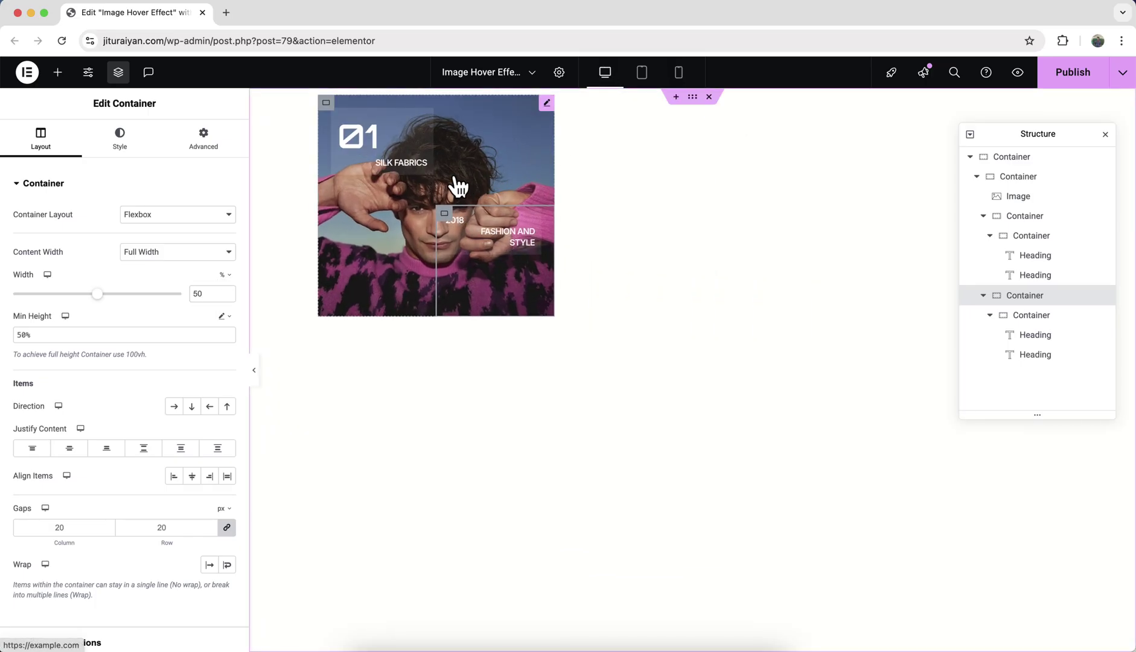
{"action": "left_click", "coordinate": [1021, 181]}
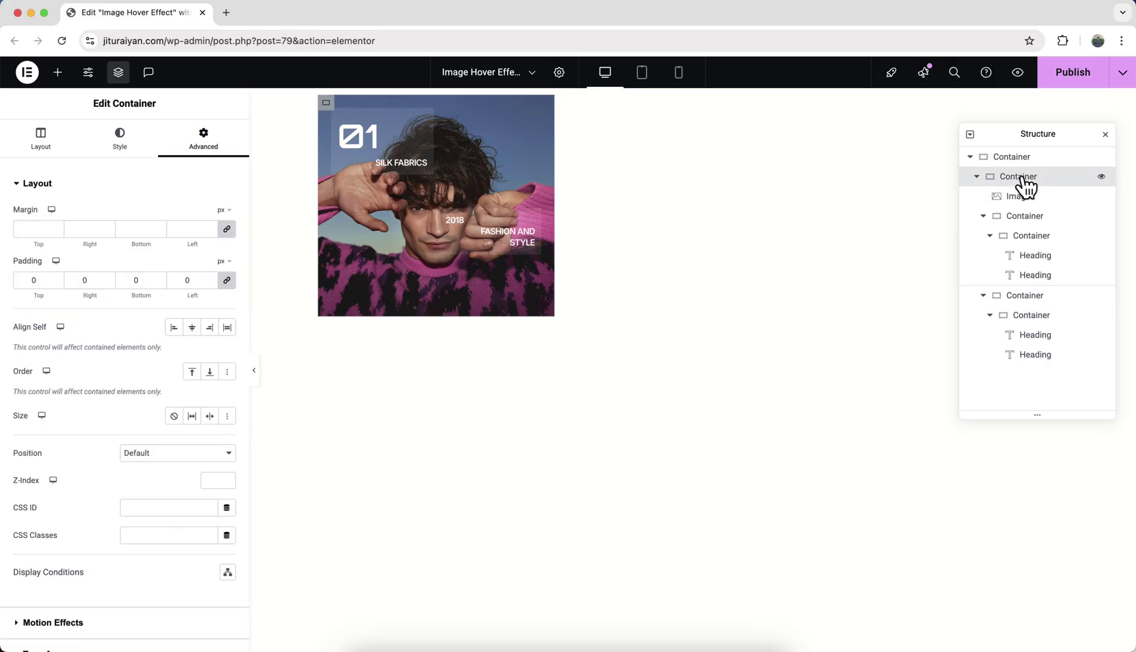
{"action": "left_click", "coordinate": [172, 536]}
{"action": "type", "text": "mdw-hexagonal-hover-effect"}
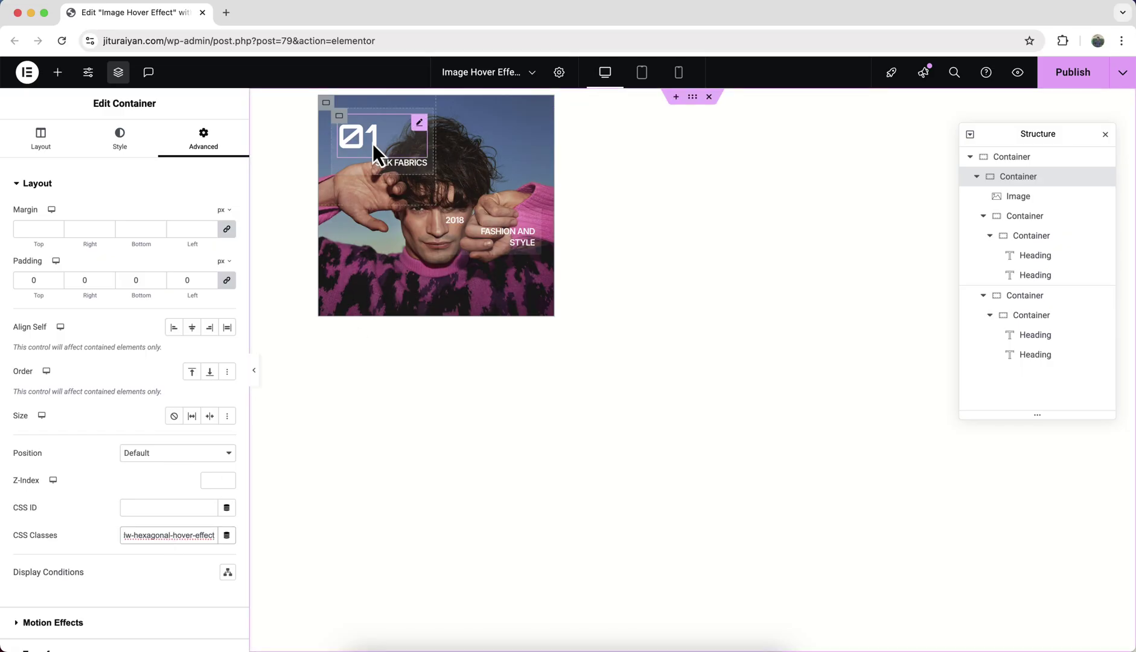
{"action": "left_click", "coordinate": [373, 143]}
{"action": "left_click", "coordinate": [158, 562]}
{"action": "type", "text": "mdw-hexagonal-hover-effect-heading"}
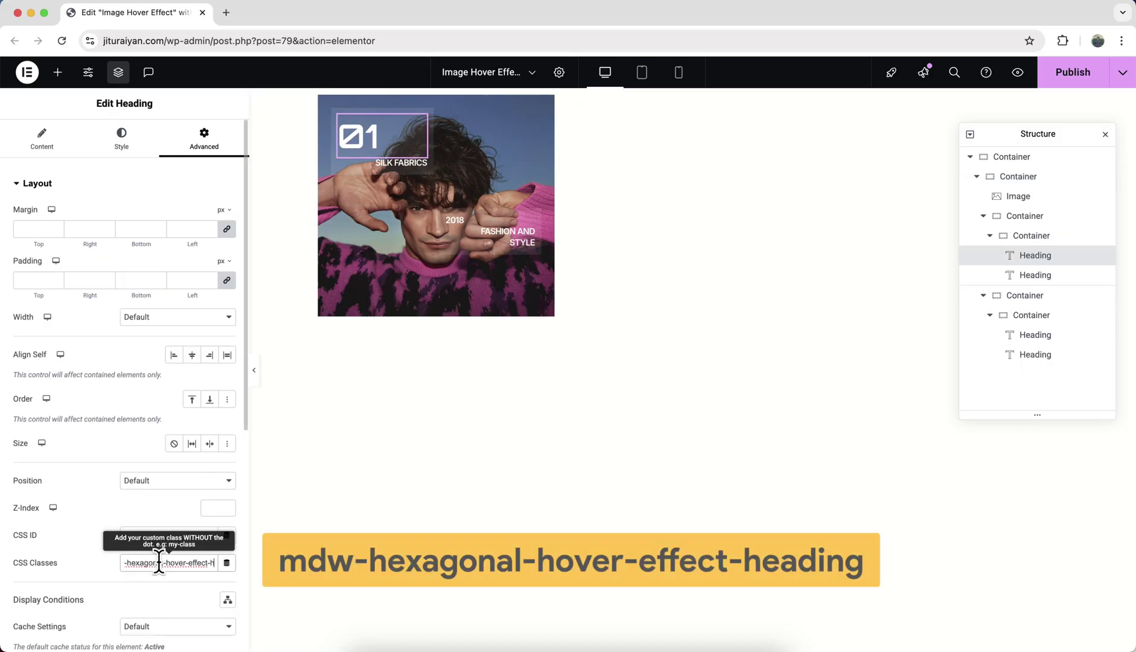
{"action": "type", "text": "eading"}
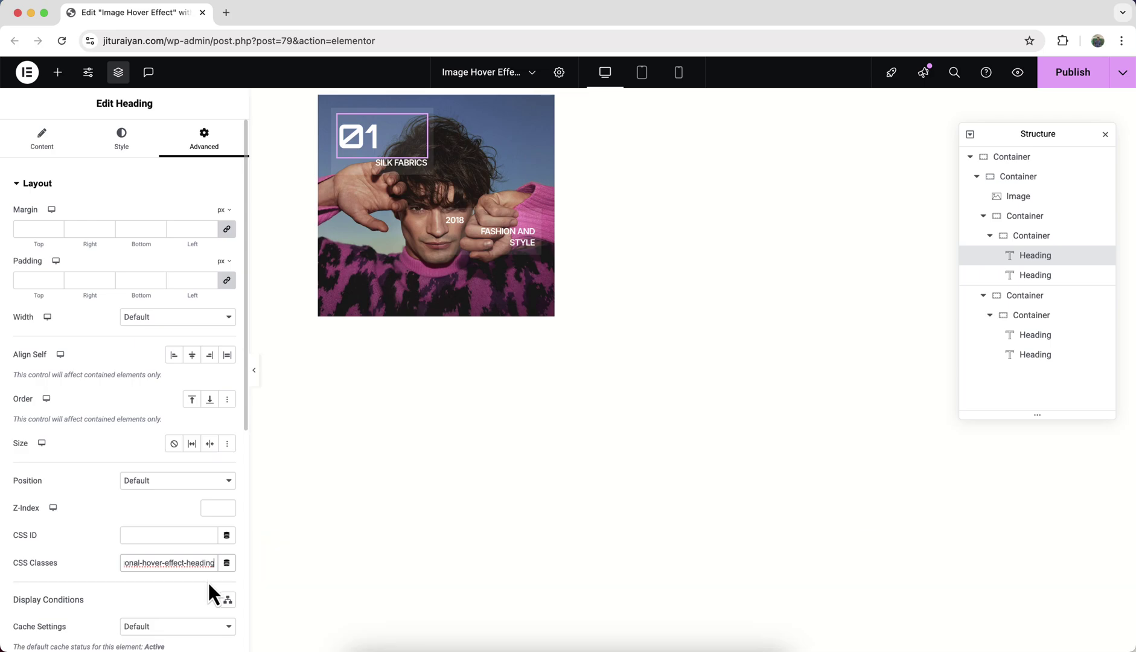
Duplicate the whole card container to create a second card
{"action": "left_click", "coordinate": [1025, 184]}
{"action": "right_click", "coordinate": [1028, 191]}
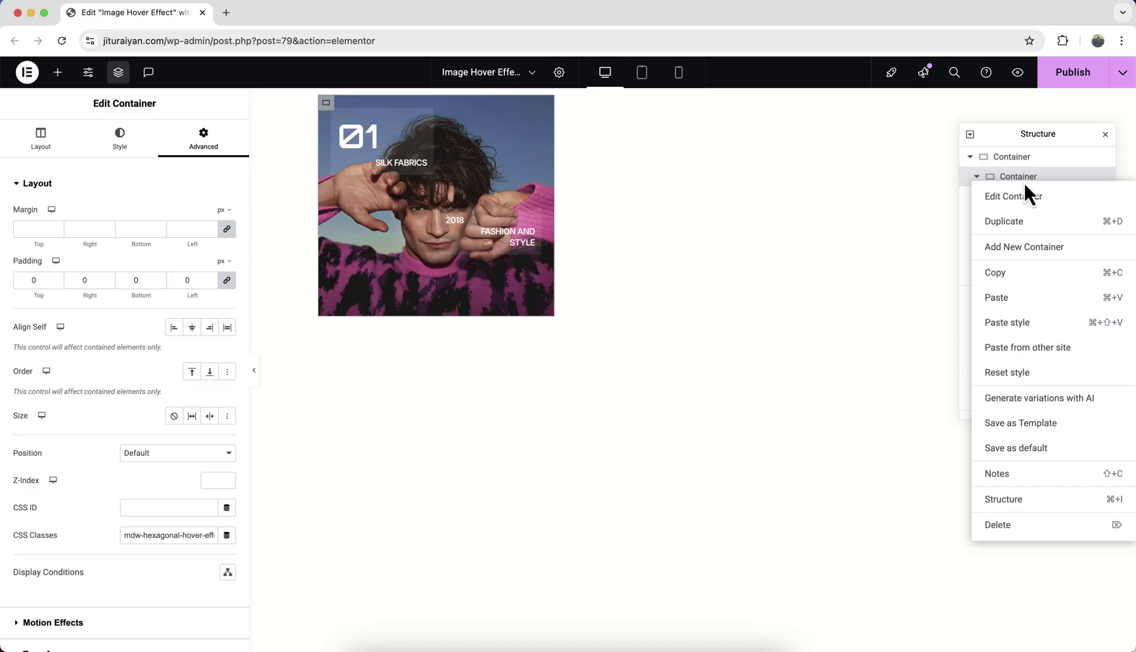
{"action": "left_click", "coordinate": [1025, 224]}
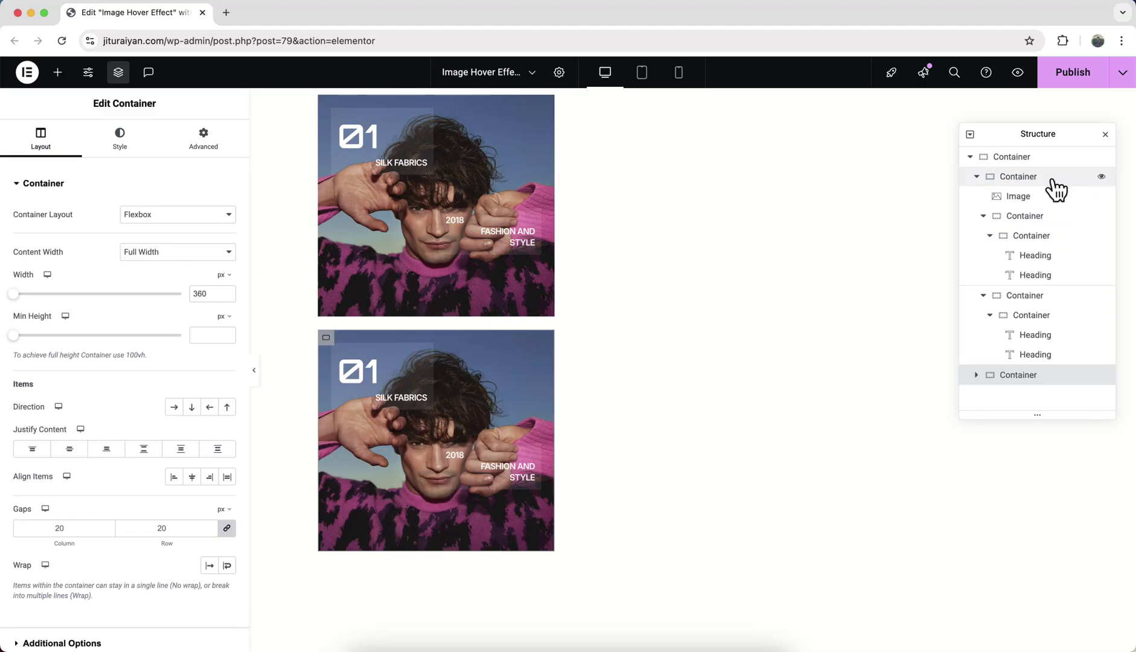
Replace the second card's number, title, year and subtitle headings with its own text
{"action": "left_click", "coordinate": [369, 372]}
{"action": "left_click", "coordinate": [69, 235]}
{"action": "key", "text": "BackSpace"}
{"action": "type", "text": "2"}
{"action": "left_click", "coordinate": [401, 398]}
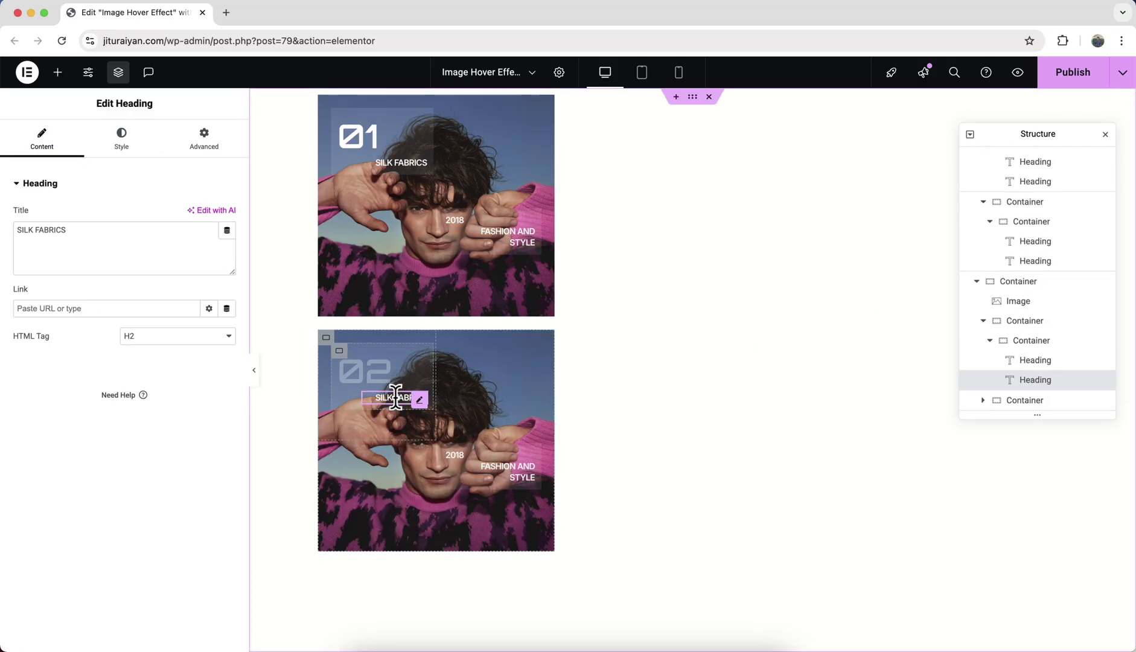
{"action": "triple_click", "coordinate": [122, 261]}
{"action": "type", "text": "SECURE INSURANCE"}
{"action": "left_click", "coordinate": [455, 454]}
{"action": "triple_click", "coordinate": [132, 240]}
{"action": "type", "text": "2022"}
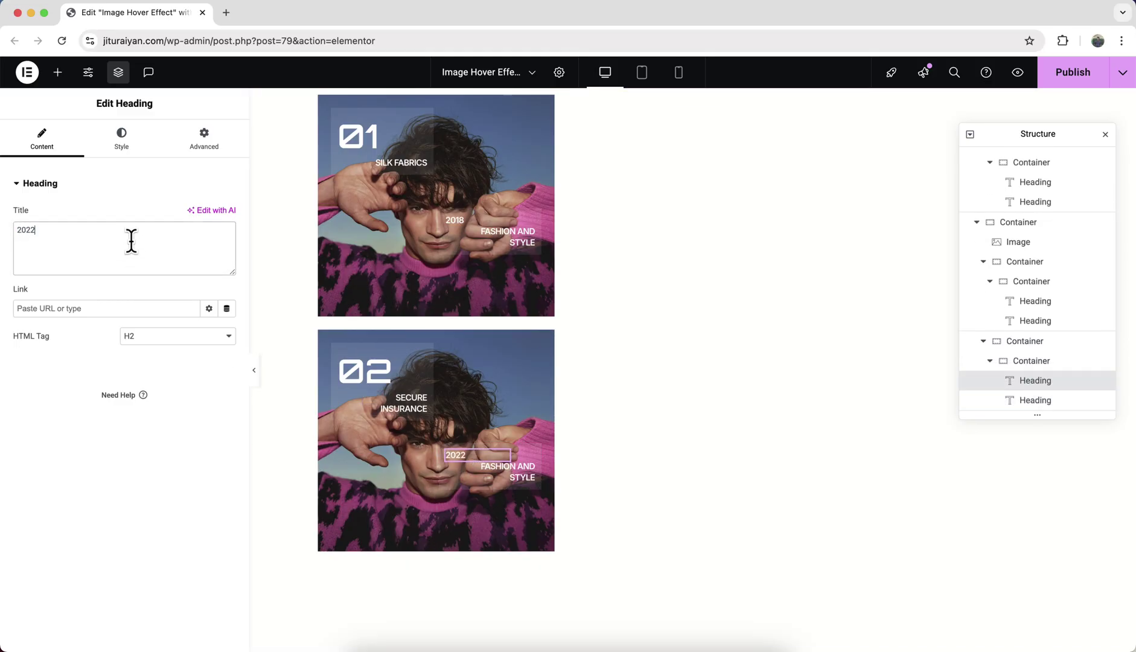
{"action": "left_click", "coordinate": [508, 471]}
{"action": "triple_click", "coordinate": [112, 236]}
{"action": "type", "text": "3D ART"}
Swap the second card's image for the dark figure scene from the Media Library
{"action": "left_click", "coordinate": [477, 401]}
{"action": "left_click", "coordinate": [165, 249]}
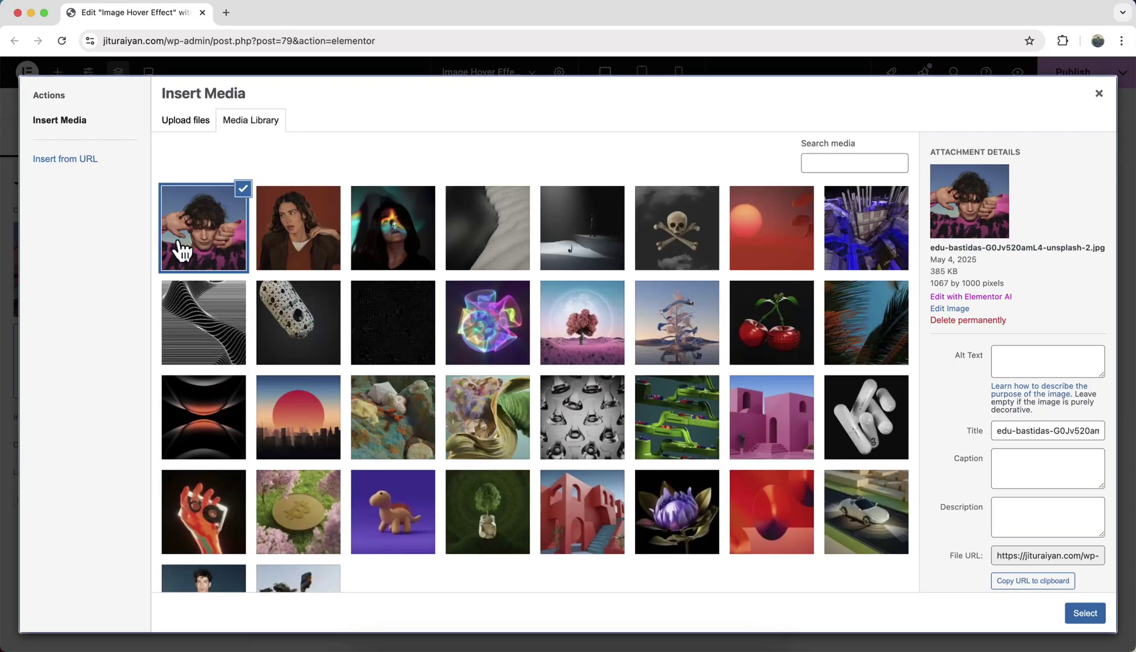
{"action": "left_click", "coordinate": [558, 263]}
{"action": "left_click", "coordinate": [1087, 612]}
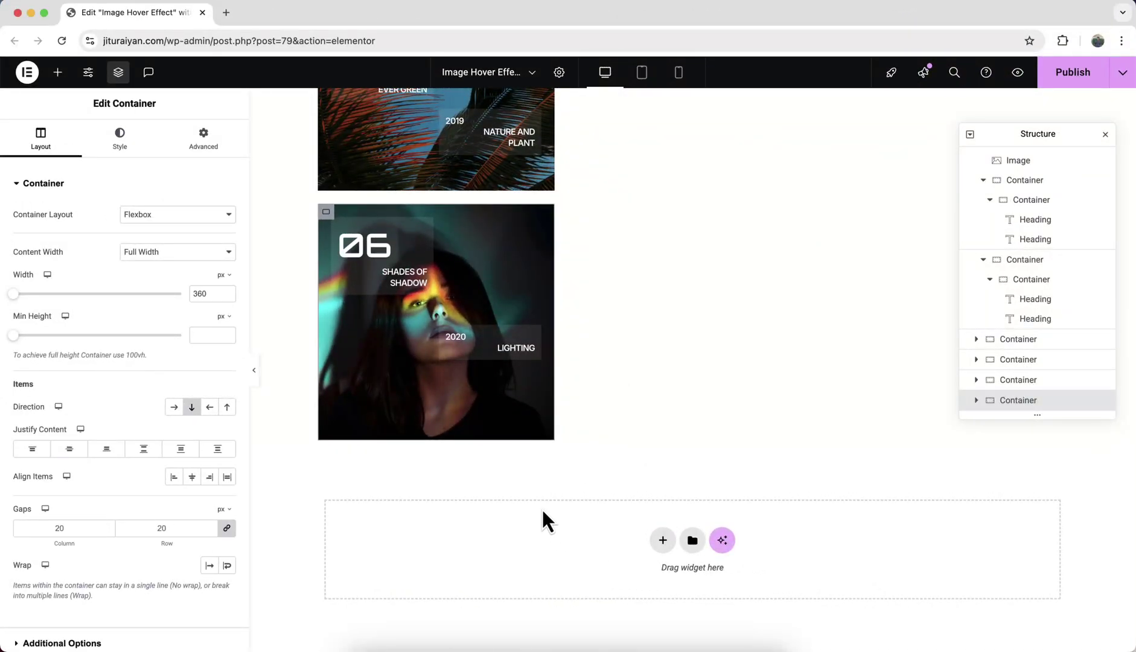
Place an HTML widget below the cards and paste the hexagonal hover-effect CSS into it
{"action": "left_click", "coordinate": [57, 72]}
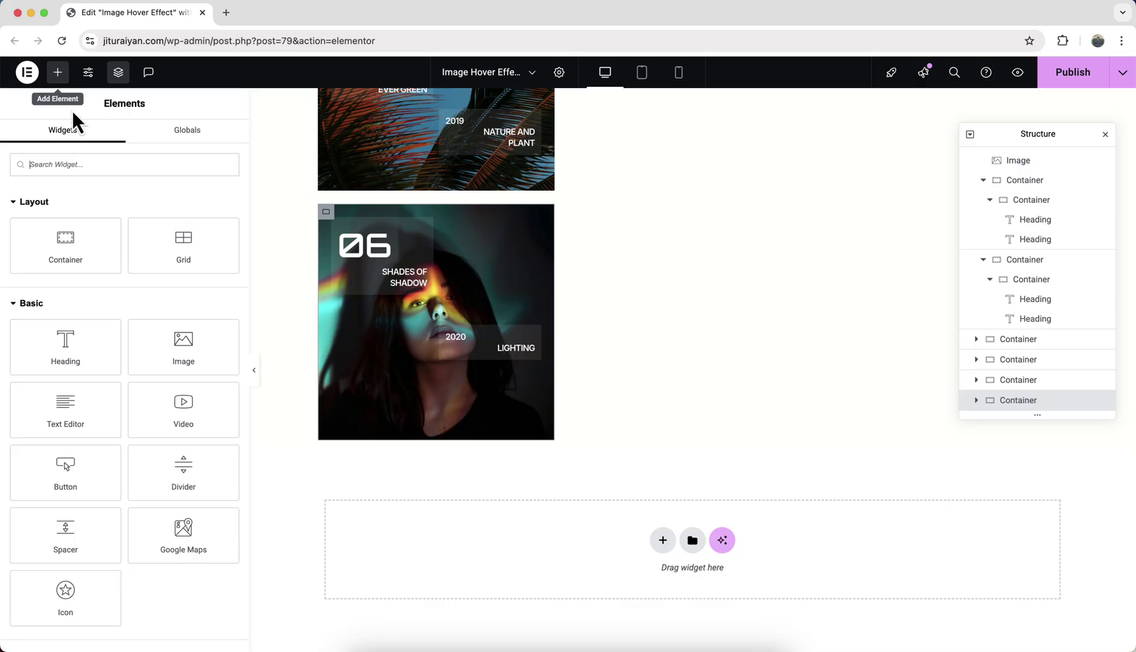
{"action": "type", "text": "html"}
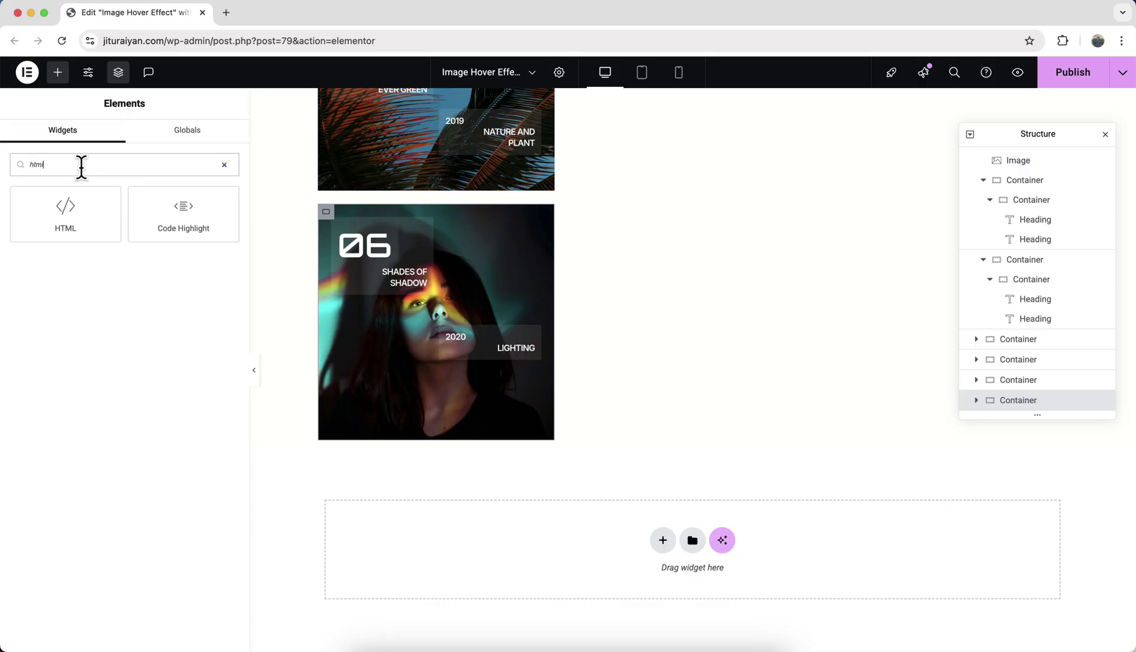
{"action": "left_click_drag", "start_coordinate": [58, 216], "coordinate": [495, 520]}
{"action": "left_click", "coordinate": [203, 264]}
{"action": "key", "text": "ctrl+v"}
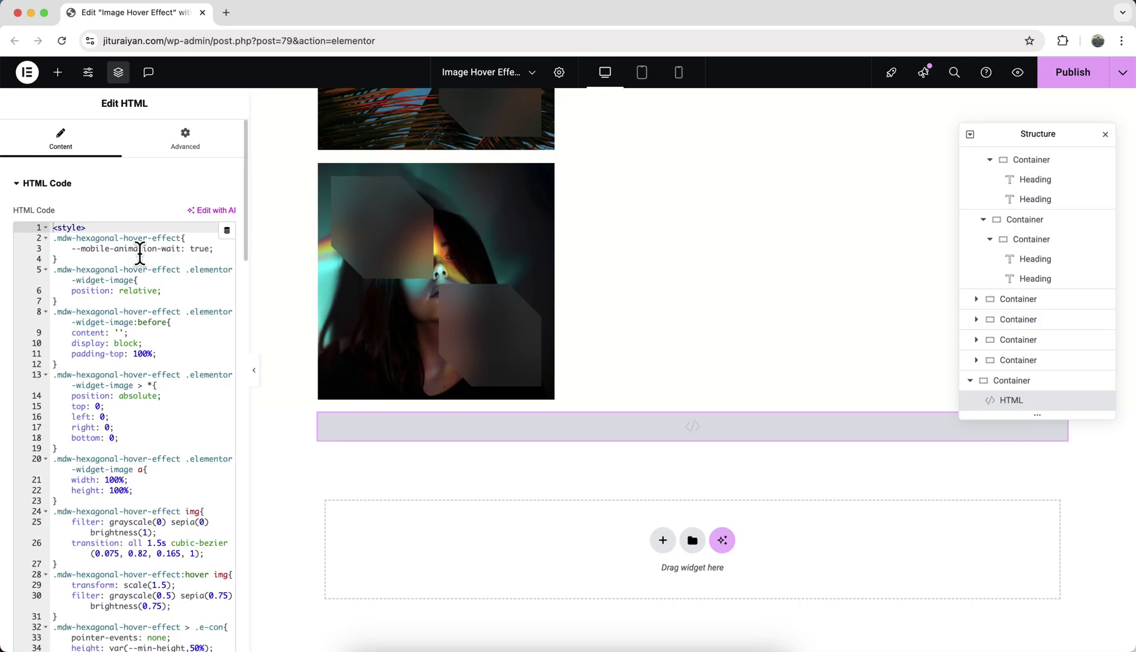
{"action": "mouse_move", "coordinate": [716, 439]}
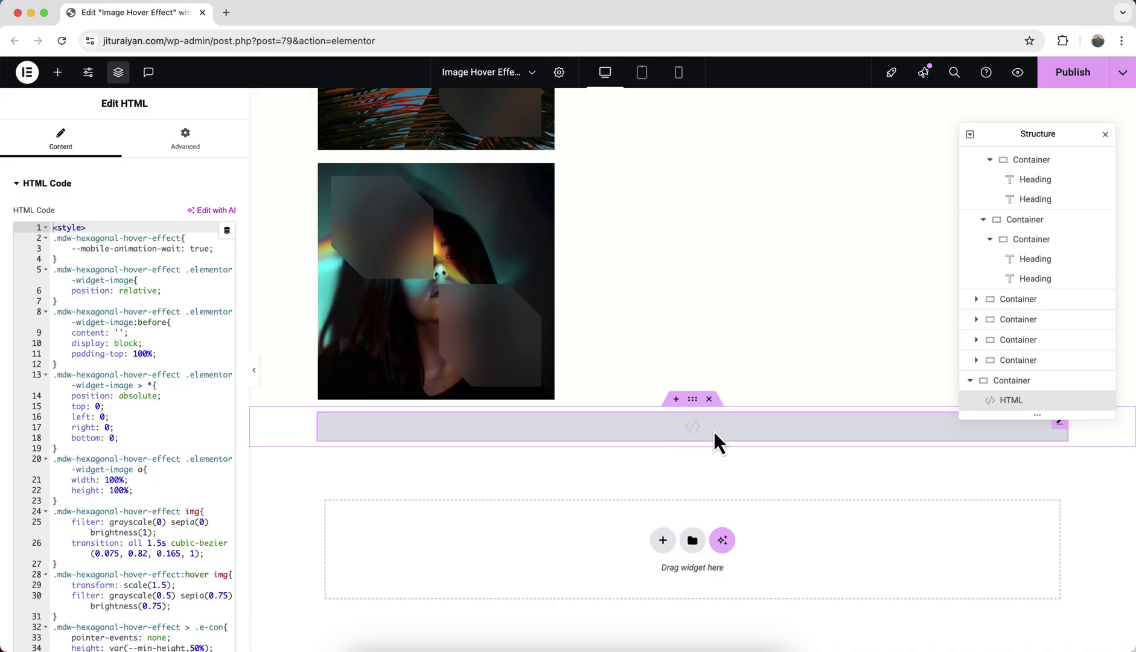
Hide the HTML widget's container on desktop, tablet portrait and mobile portrait via Responsive settings
{"action": "left_click", "coordinate": [693, 399]}
{"action": "left_click", "coordinate": [203, 138]}
{"action": "scroll", "coordinate": [130, 377], "scroll_direction": "down", "scroll_amount": 5}
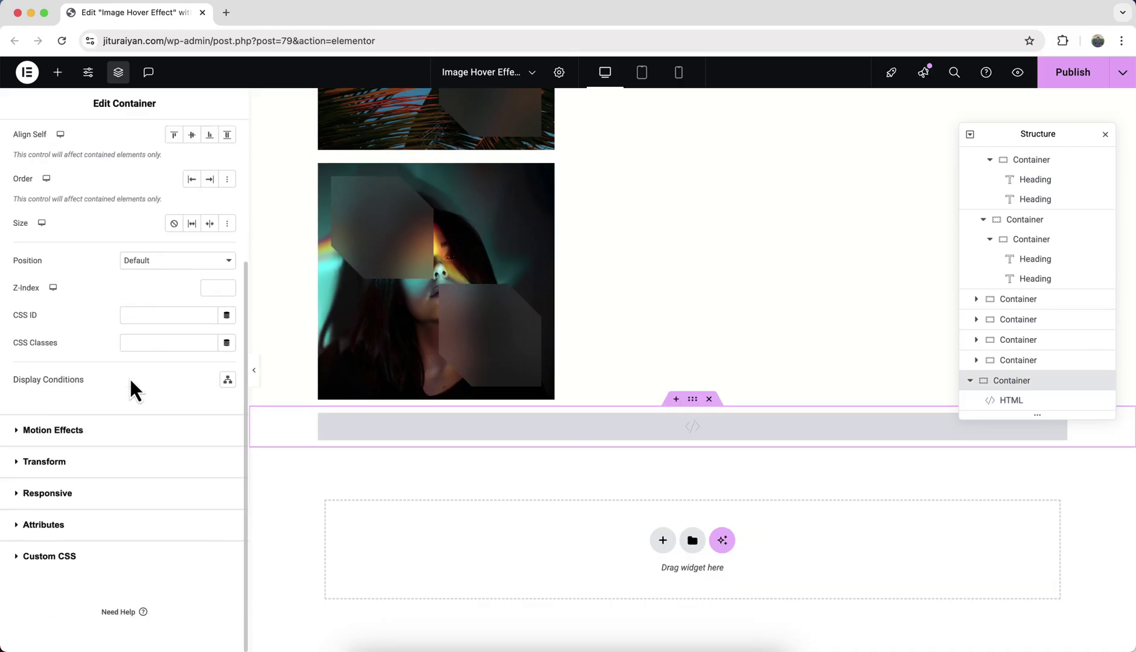
{"action": "left_click", "coordinate": [124, 511]}
{"action": "left_click", "coordinate": [219, 354]}
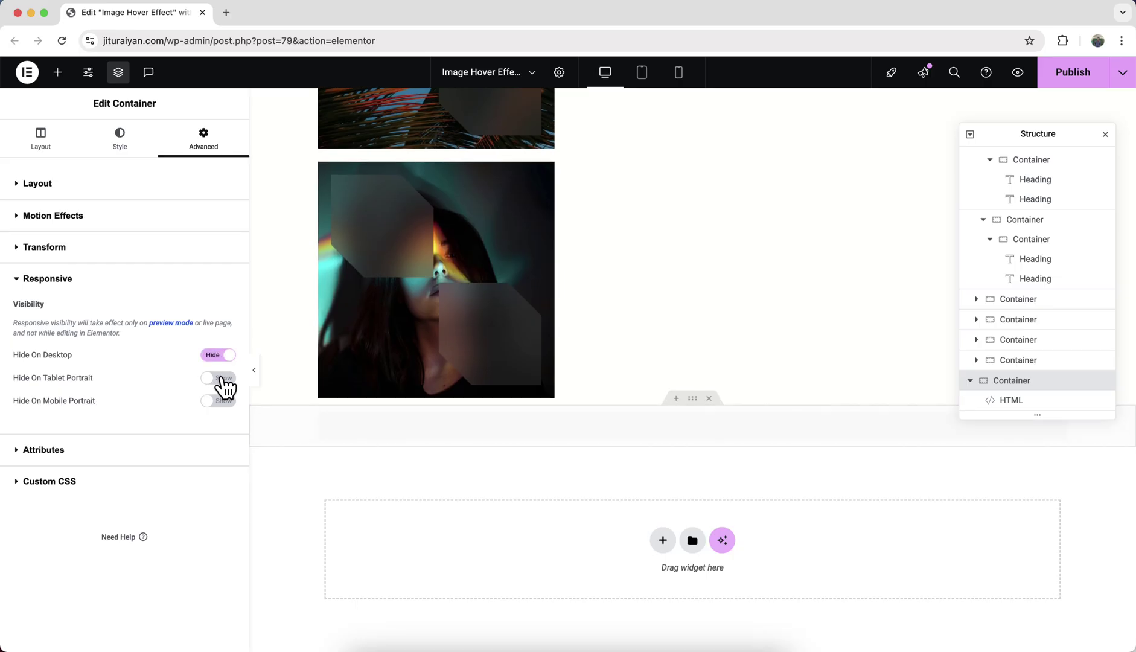
{"action": "left_click", "coordinate": [219, 377]}
{"action": "left_click", "coordinate": [220, 402]}
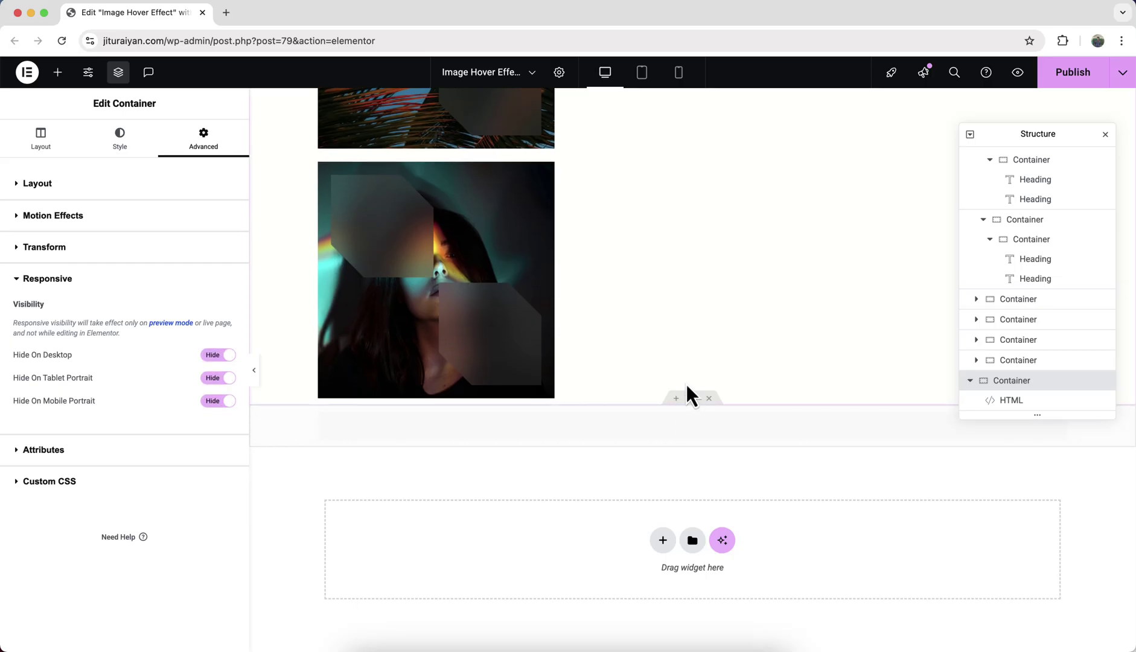
{"action": "scroll", "coordinate": [670, 360], "scroll_direction": "down", "scroll_amount": 5}
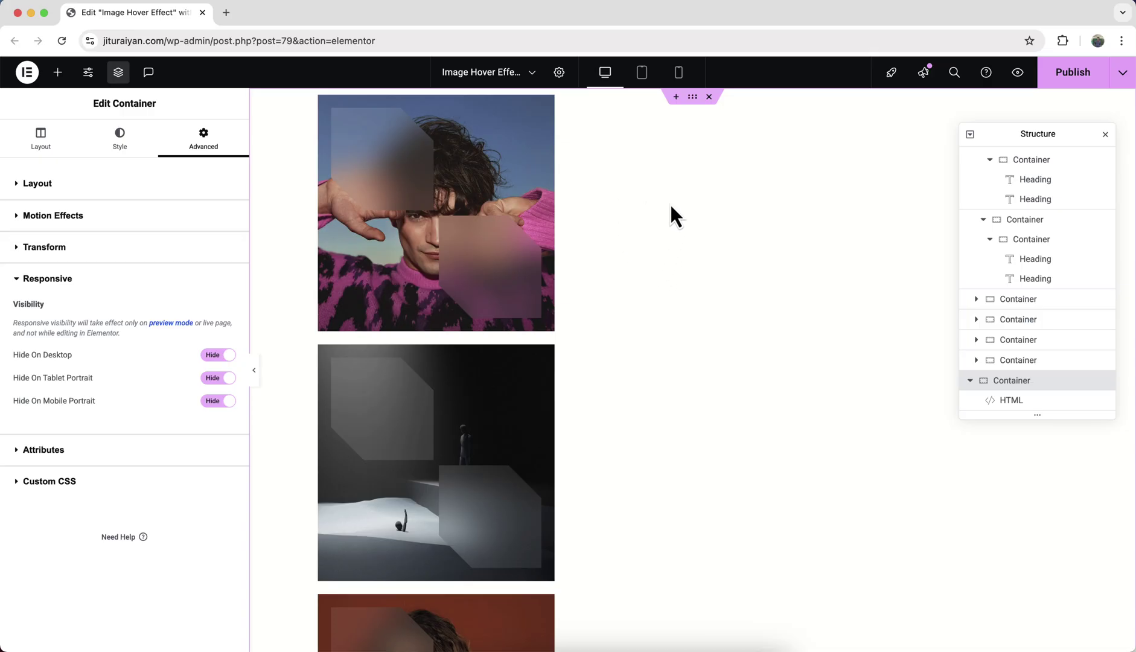
Set the top container to Row direction with Wrap, Align Content Middle and Justify Content Center
{"action": "left_click", "coordinate": [688, 98]}
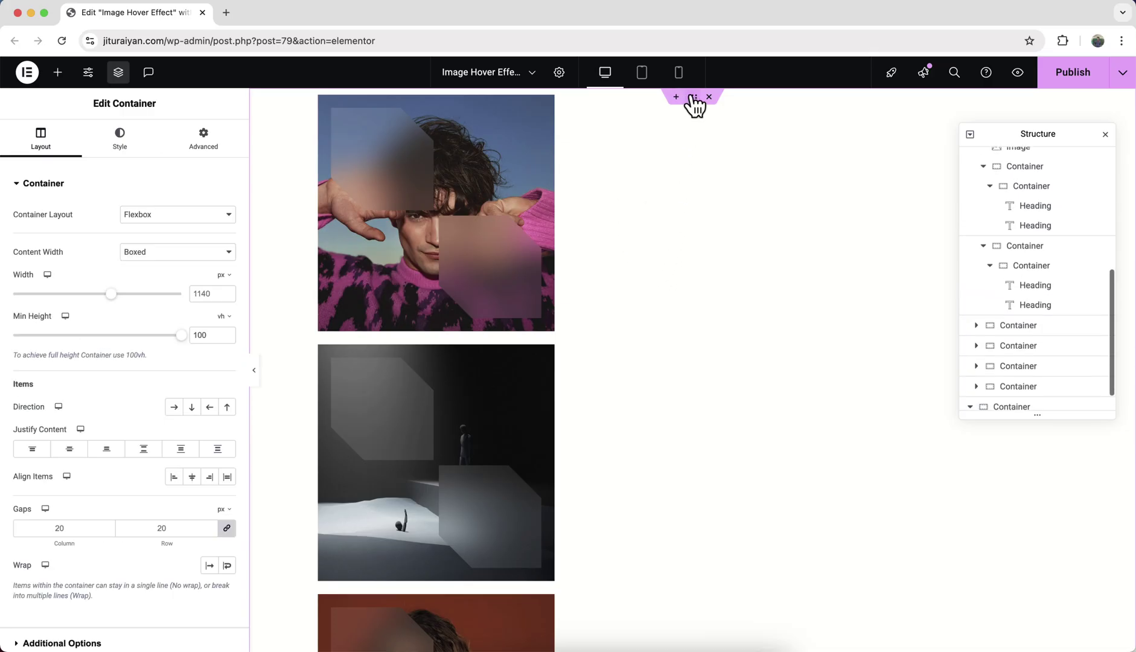
{"action": "left_click", "coordinate": [176, 407]}
{"action": "left_click", "coordinate": [227, 565]}
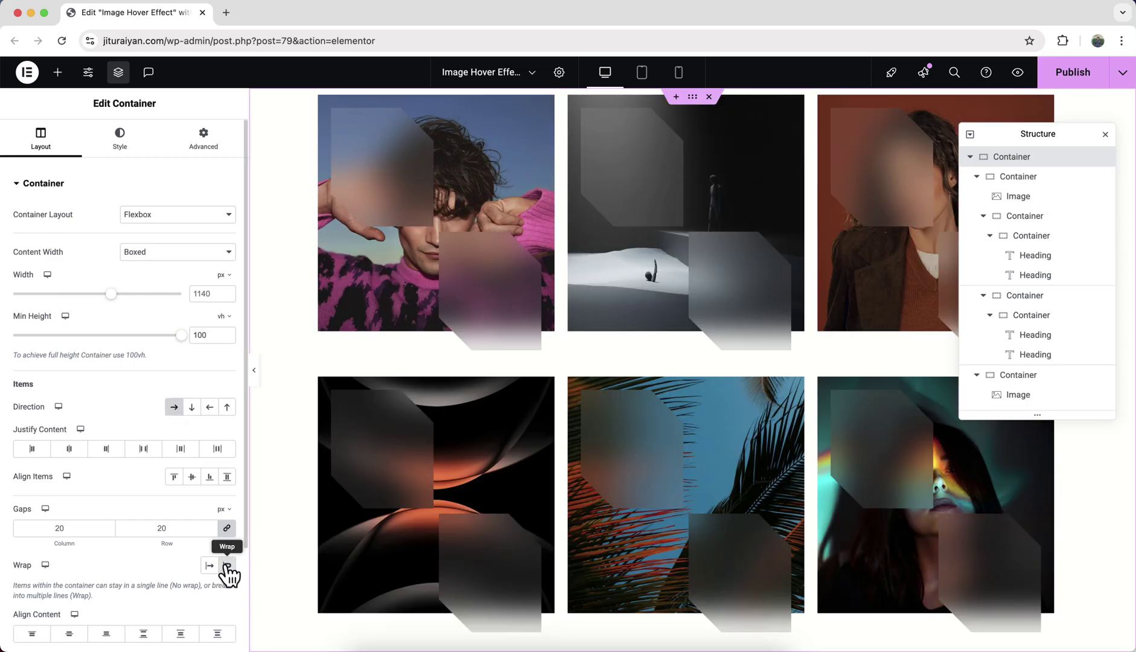
{"action": "left_click", "coordinate": [70, 633]}
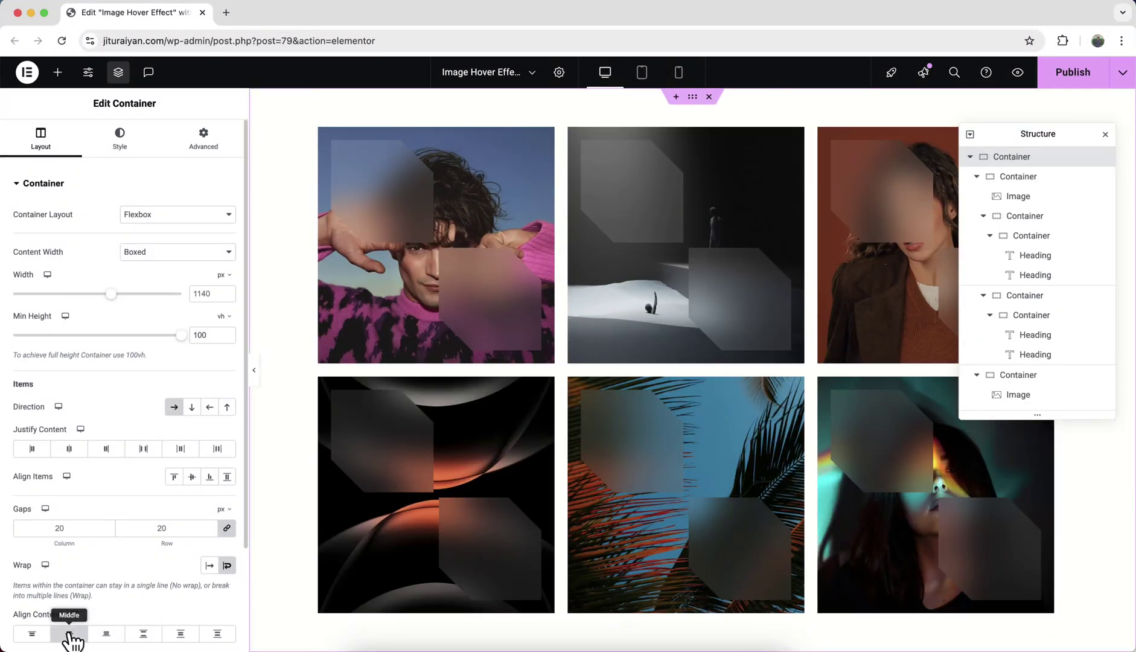
{"action": "left_click", "coordinate": [69, 453]}
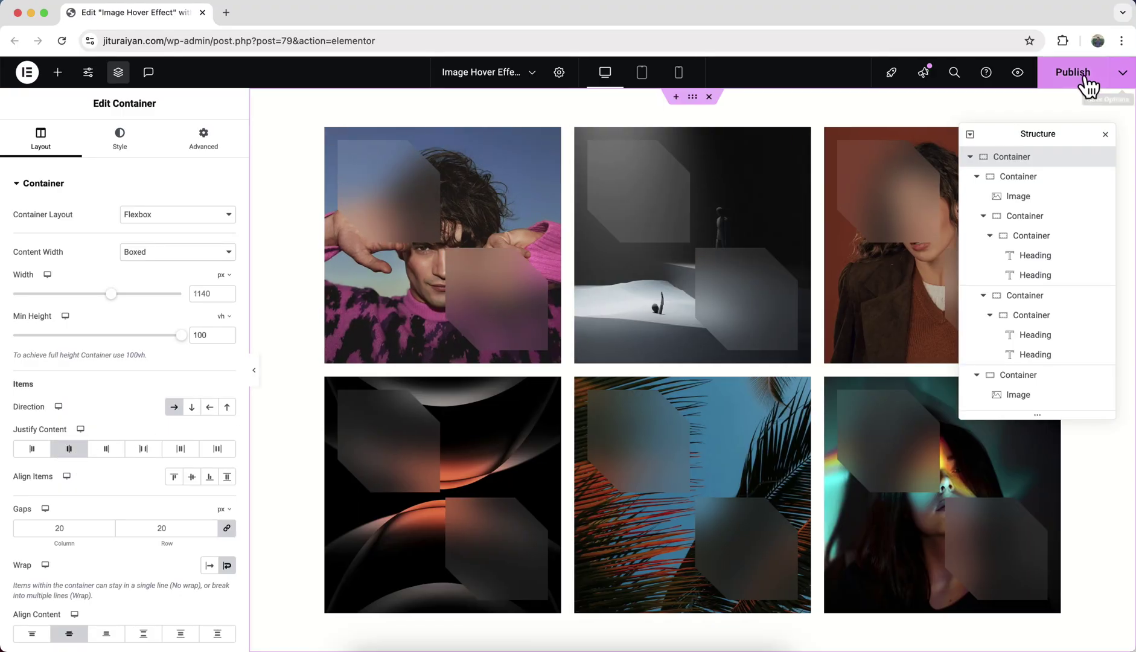